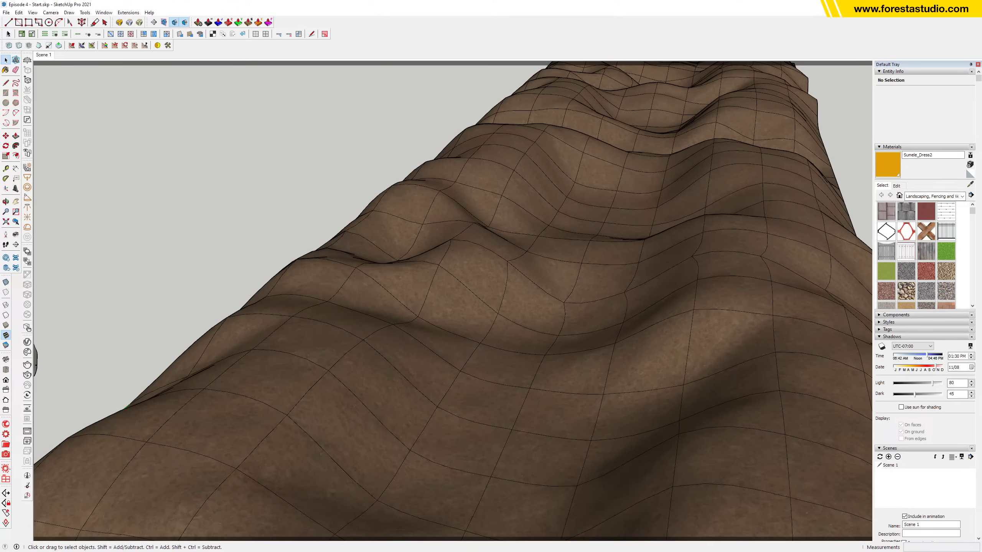
Switch to File Explorer and look through the Episode 4 package folder holding the start files
{"action": "left_click_drag", "start_coordinate": [980, 148], "coordinate": [669, 154]}
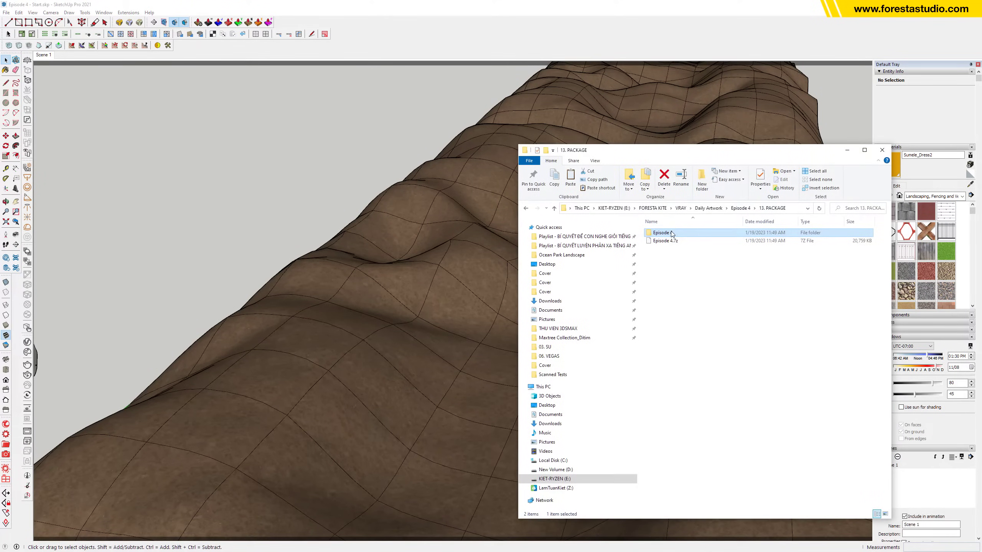
{"action": "double_click", "coordinate": [673, 233]}
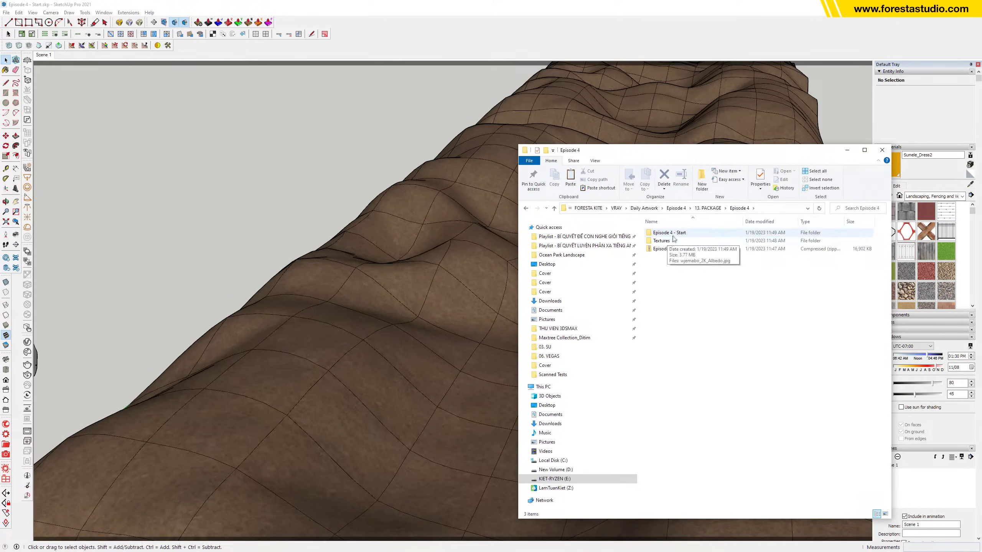
{"action": "double_click", "coordinate": [673, 234]}
{"action": "left_click", "coordinate": [673, 235]}
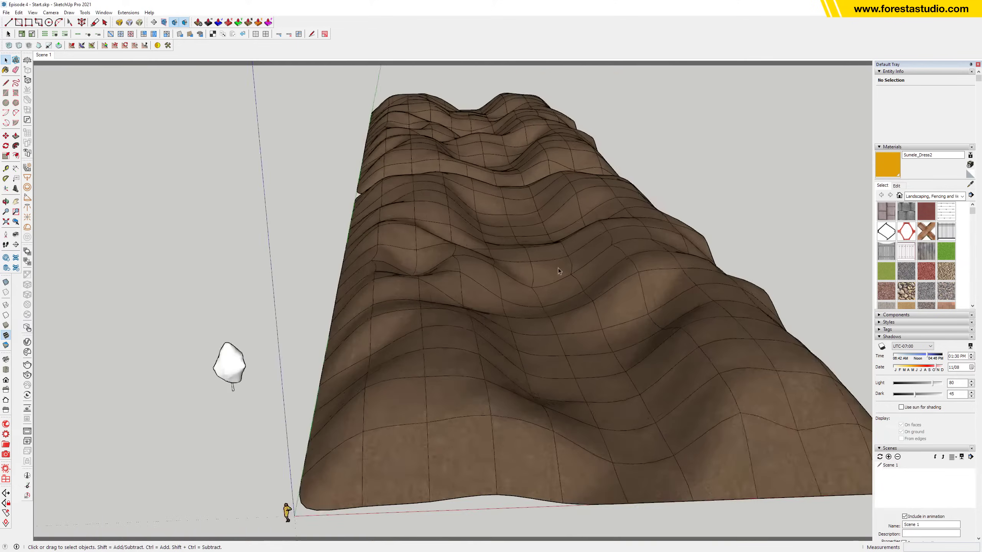
Examine the sample hilly terrain in SketchUp, with the tree and figure beside it, from high and low angles
{"action": "scroll", "coordinate": [558, 268], "scroll_direction": "down", "scroll_amount": 1}
{"action": "middle_click_drag", "start_coordinate": [558, 268], "coordinate": [675, 263], "text": "shift"}
{"action": "scroll", "coordinate": [464, 323], "scroll_direction": "up", "scroll_amount": 1}
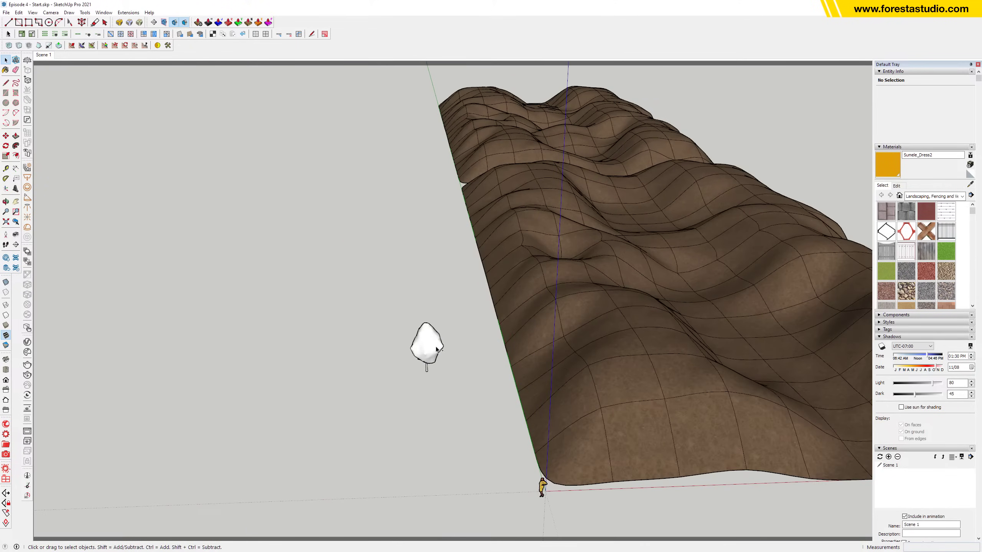
{"action": "mouse_move", "coordinate": [448, 318]}
{"action": "left_mouse_down"}
{"action": "mouse_move", "coordinate": [414, 320]}
{"action": "mouse_move", "coordinate": [454, 373]}
{"action": "left_mouse_up"}
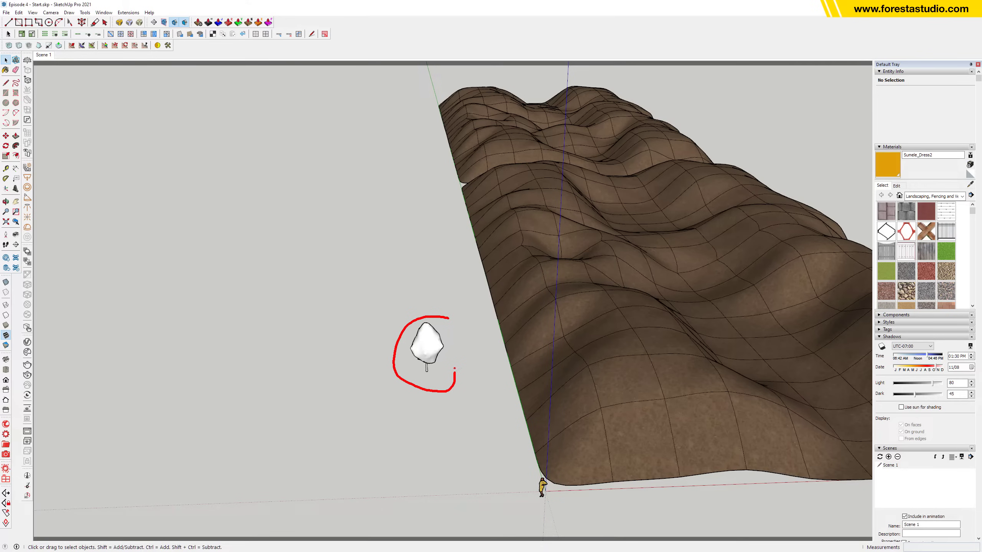
{"action": "key", "text": "Escape"}
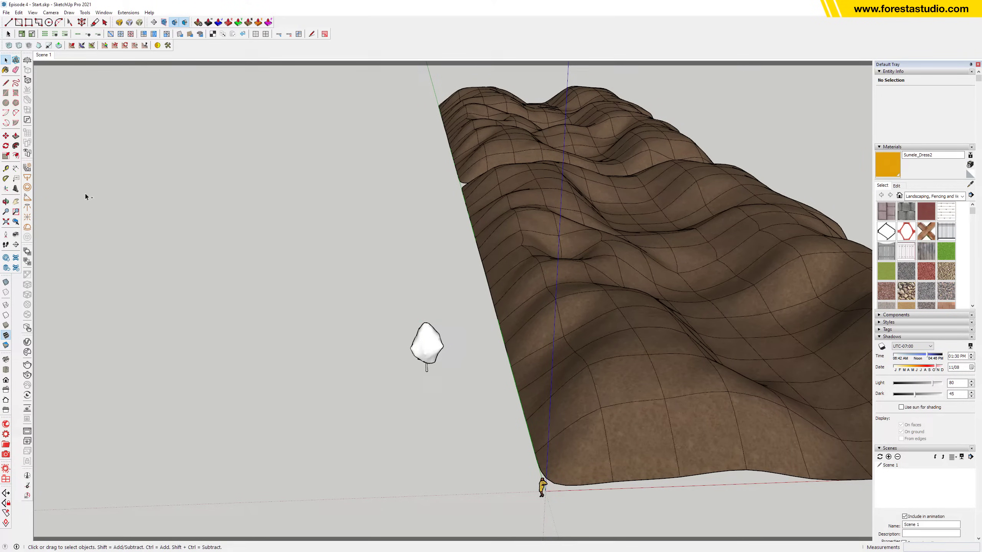
{"action": "mouse_move", "coordinate": [31, 134]}
{"action": "left_mouse_down"}
{"action": "mouse_move", "coordinate": [20, 144]}
{"action": "mouse_move", "coordinate": [39, 146]}
{"action": "left_mouse_up"}
{"action": "key", "text": "Escape"}
{"action": "middle_click_drag", "start_coordinate": [602, 429], "coordinate": [537, 442], "text": "shift"}
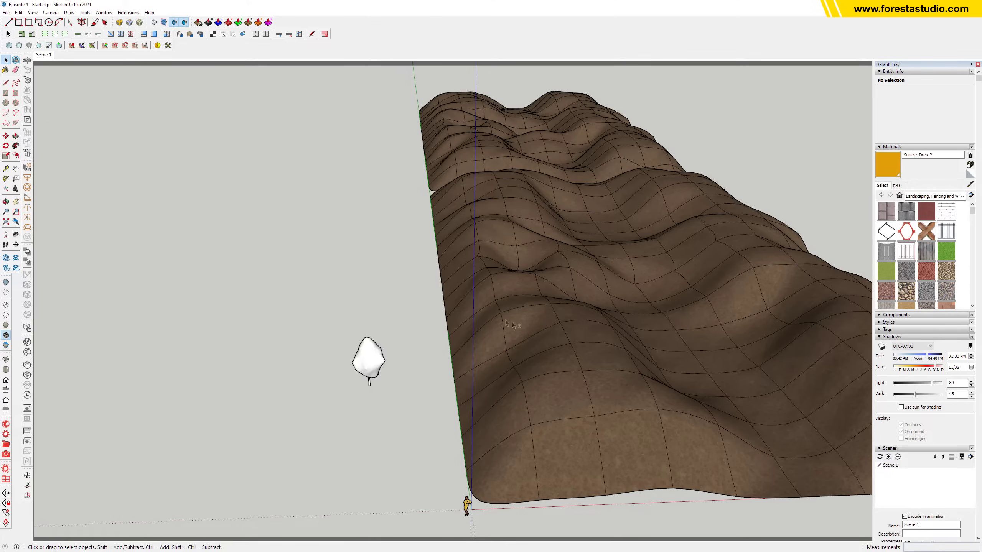
{"action": "middle_click_drag", "start_coordinate": [512, 324], "coordinate": [532, 372]}
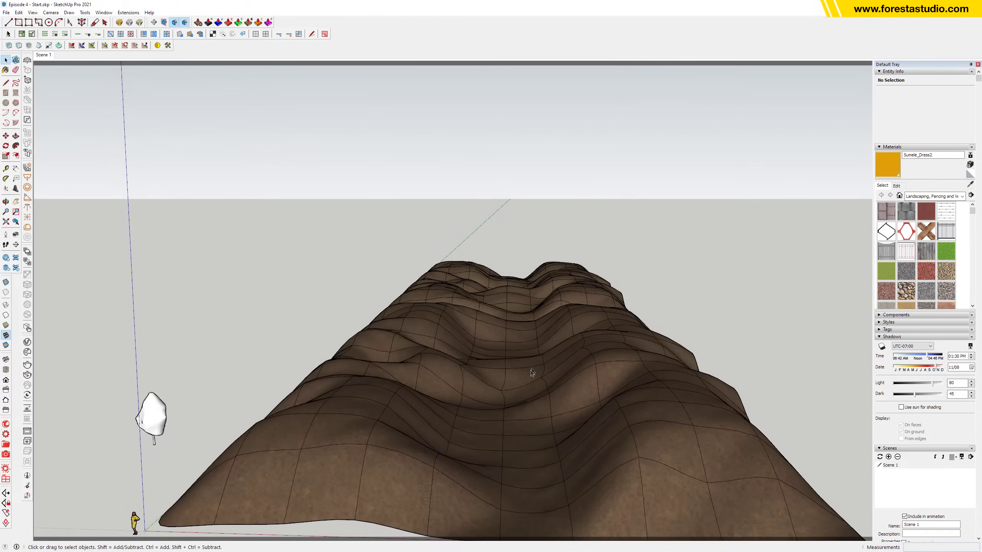
{"action": "middle_click_drag", "start_coordinate": [521, 419], "coordinate": [439, 401]}
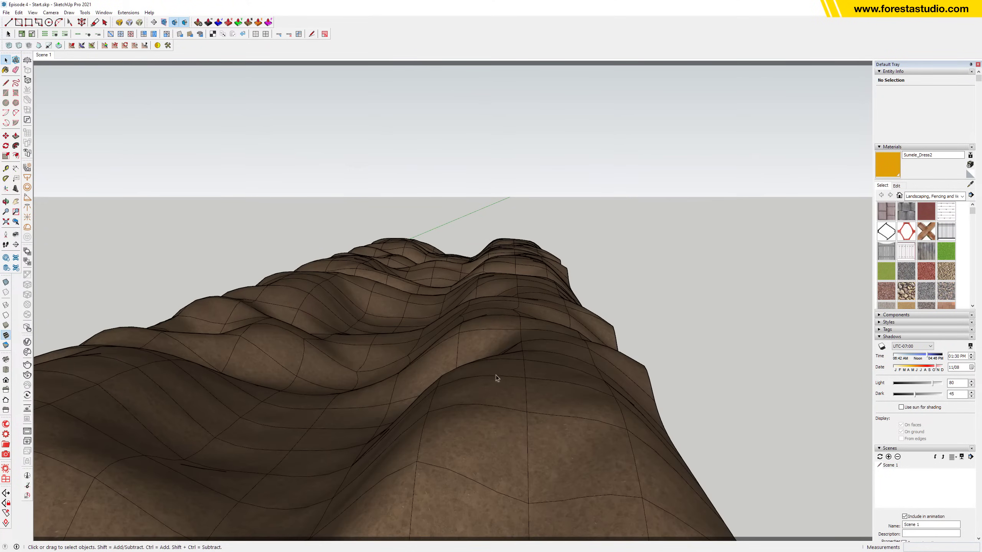
{"action": "middle_click_drag", "start_coordinate": [496, 377], "coordinate": [516, 409]}
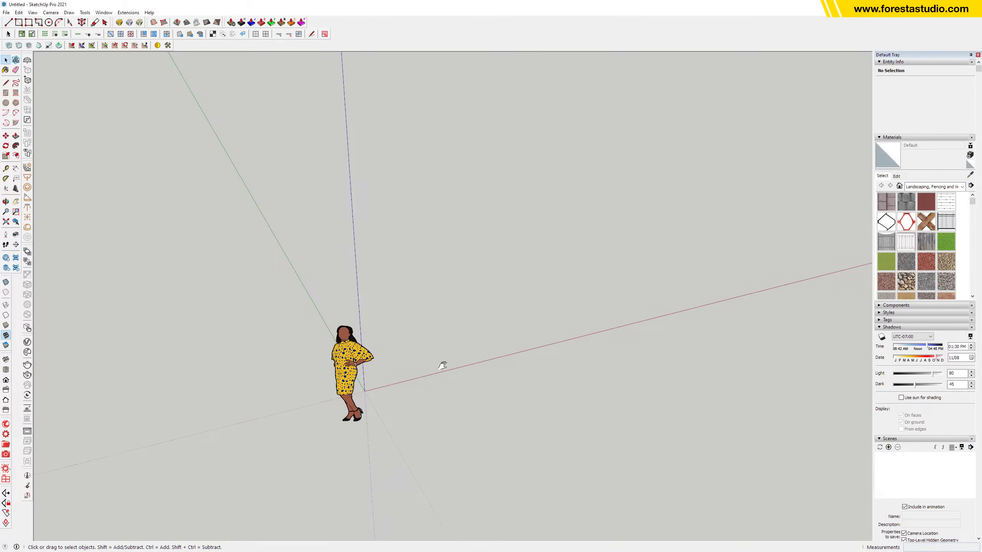
Draw a 10 by 10 Sandbox grid of 5000 mm cells from the origin along the red and green axes, and open its group for editing
{"action": "middle_click_drag", "start_coordinate": [441, 367], "coordinate": [256, 217]}
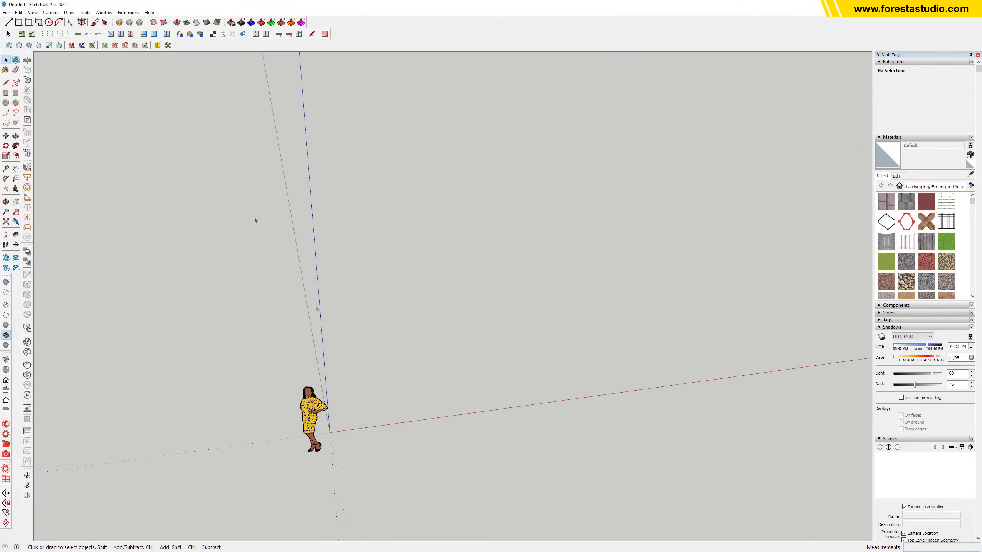
{"action": "left_click", "coordinate": [165, 23]}
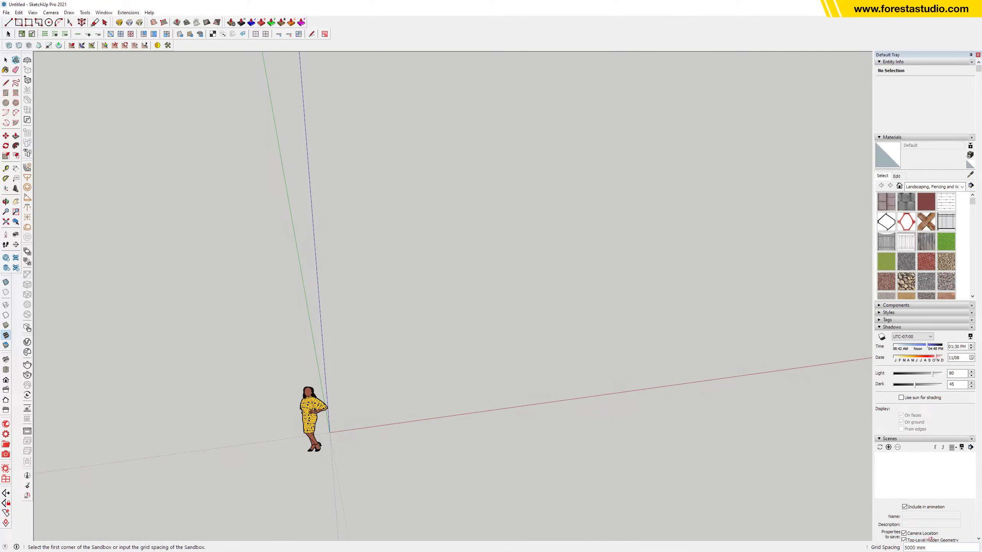
{"action": "mouse_move", "coordinate": [930, 538]}
{"action": "left_mouse_down"}
{"action": "mouse_move", "coordinate": [888, 551]}
{"action": "mouse_move", "coordinate": [945, 549]}
{"action": "left_mouse_up"}
{"action": "key", "text": "Escape"}
{"action": "left_click", "coordinate": [330, 432]}
{"action": "scroll", "coordinate": [541, 400], "scroll_direction": "down", "scroll_amount": 3}
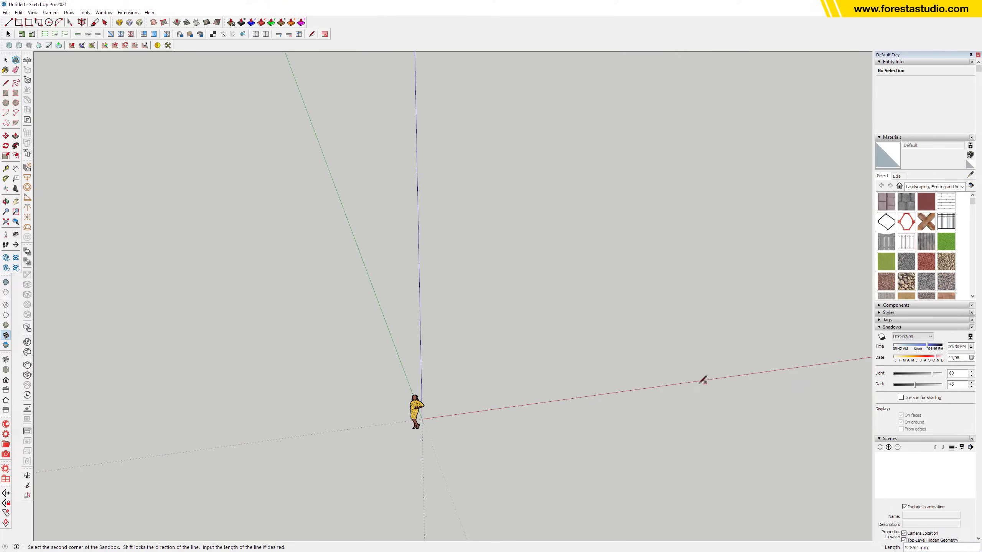
{"action": "type", "text": "50000"}
{"action": "key", "text": "Return"}
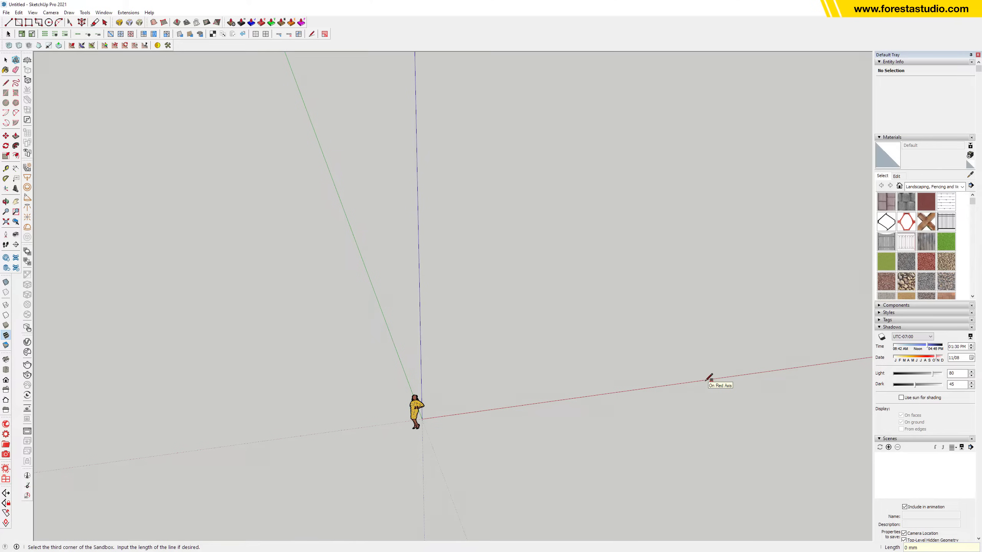
{"action": "type", "text": "500"}
{"action": "key", "text": "Return"}
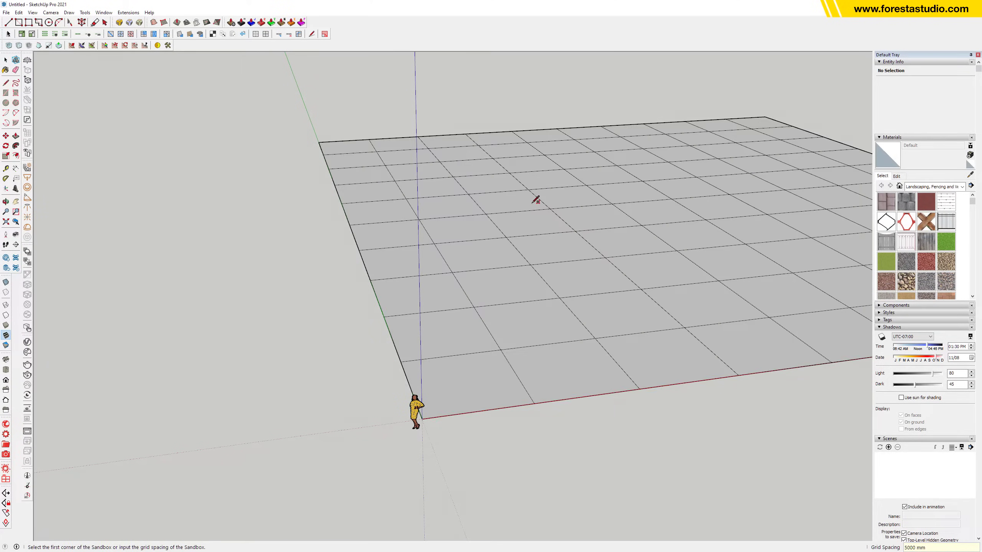
{"action": "middle_click_drag", "start_coordinate": [535, 199], "coordinate": [485, 356]}
{"action": "double_click", "coordinate": [493, 395]}
{"action": "left_click", "coordinate": [483, 364]}
{"action": "left_click", "coordinate": [486, 356]}
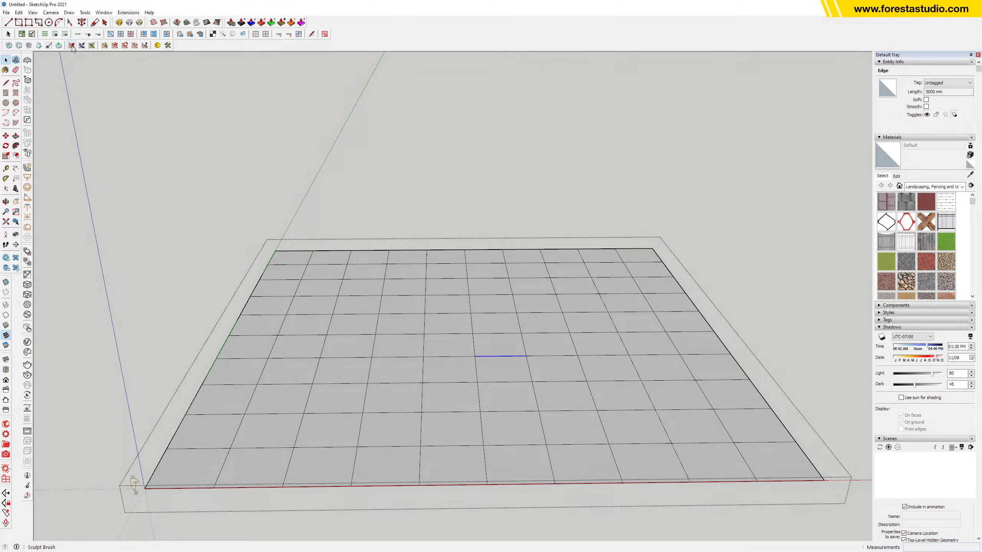
{"action": "left_click", "coordinate": [158, 45]}
{"action": "middle_click_drag", "start_coordinate": [490, 354], "coordinate": [477, 393]}
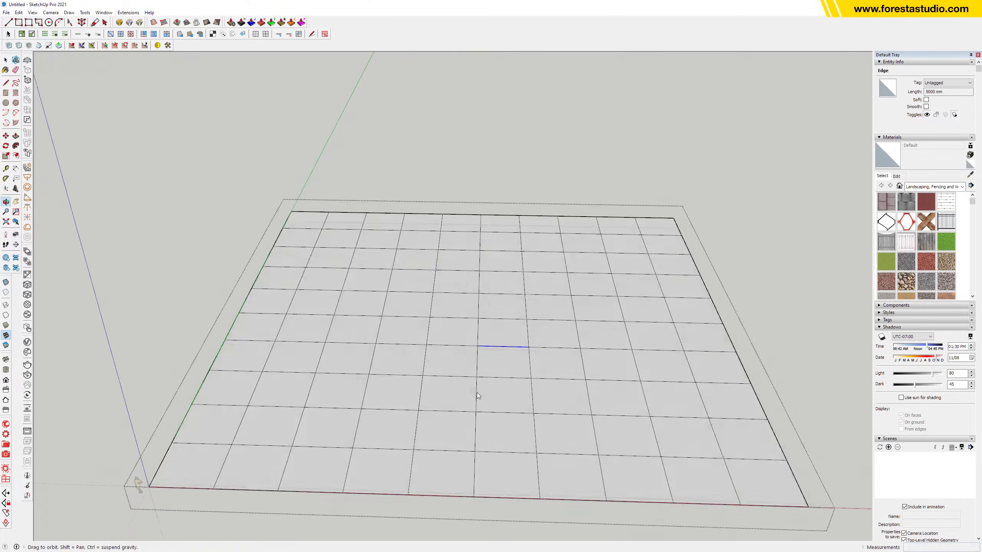
{"action": "scroll", "coordinate": [480, 357], "scroll_direction": "down", "scroll_amount": 2}
{"action": "middle_click_drag", "start_coordinate": [409, 328], "coordinate": [412, 343]}
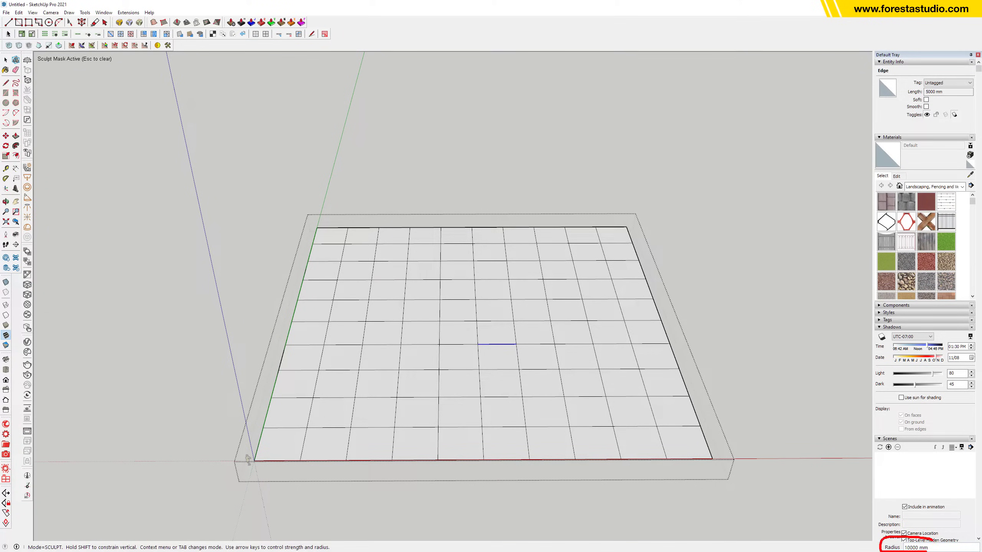
{"action": "middle_click_drag", "start_coordinate": [390, 329], "coordinate": [376, 332]}
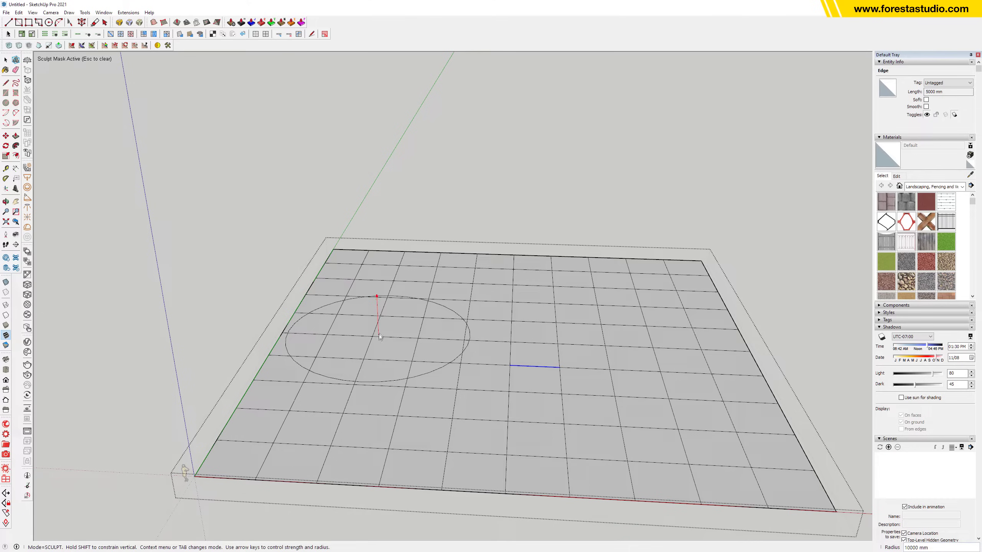
{"action": "mouse_move", "coordinate": [378, 335]}
{"action": "left_mouse_down"}
{"action": "mouse_move", "coordinate": [373, 172]}
{"action": "mouse_move", "coordinate": [370, 266]}
{"action": "mouse_move", "coordinate": [365, 181]}
{"action": "mouse_move", "coordinate": [363, 255]}
{"action": "mouse_move", "coordinate": [369, 410]}
{"action": "left_mouse_up"}
{"action": "left_click_drag", "start_coordinate": [371, 277], "coordinate": [387, 338]}
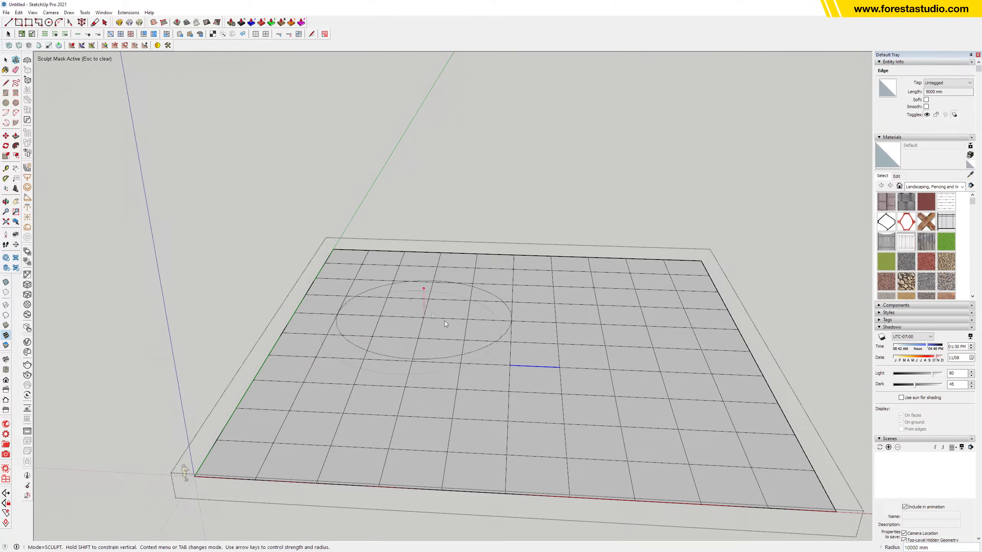
{"action": "mouse_move", "coordinate": [456, 340]}
{"action": "middle_mouse_down"}
{"action": "mouse_move", "coordinate": [442, 402]}
{"action": "mouse_move", "coordinate": [420, 224]}
{"action": "middle_mouse_up"}
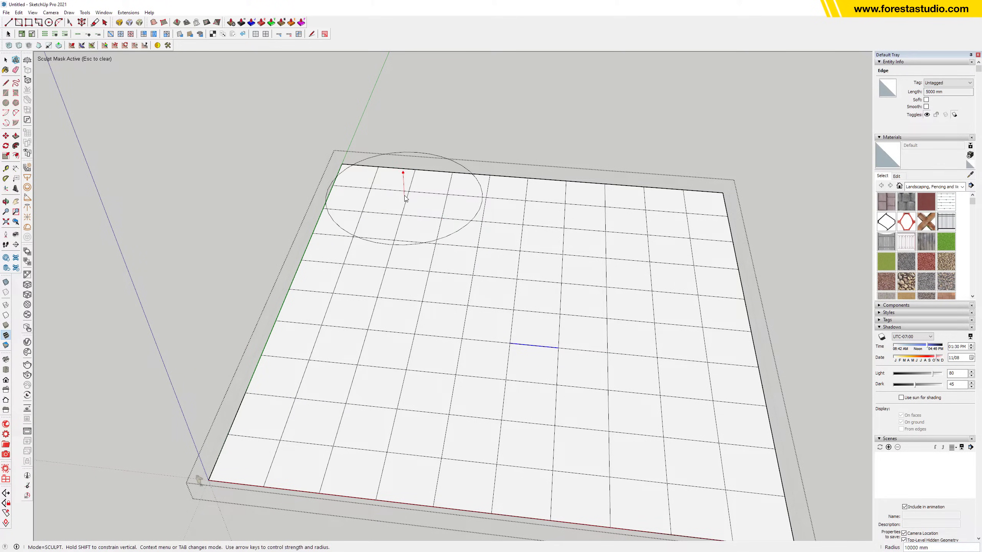
{"action": "middle_click_drag", "start_coordinate": [405, 213], "coordinate": [390, 176]}
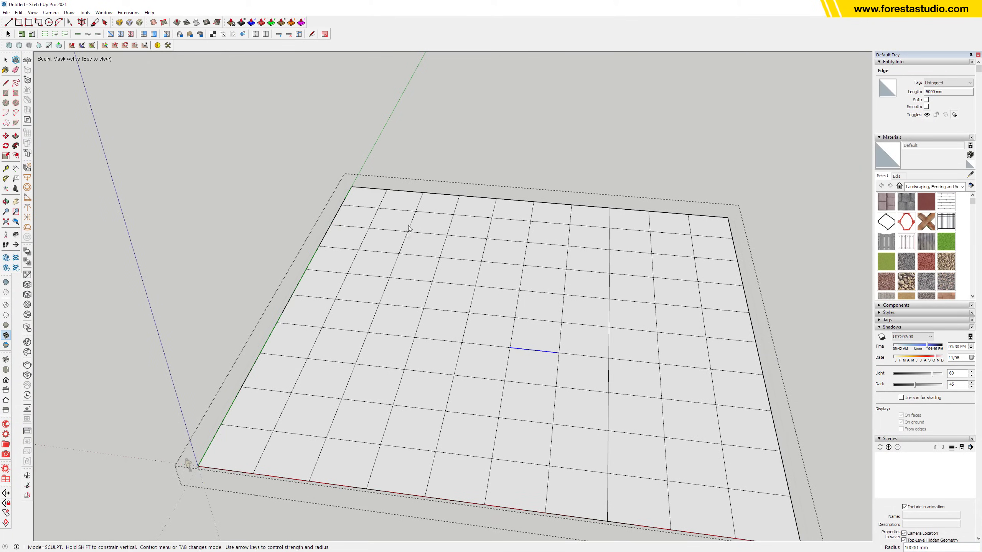
{"action": "middle_click_drag", "start_coordinate": [502, 331], "coordinate": [513, 312], "text": "shift"}
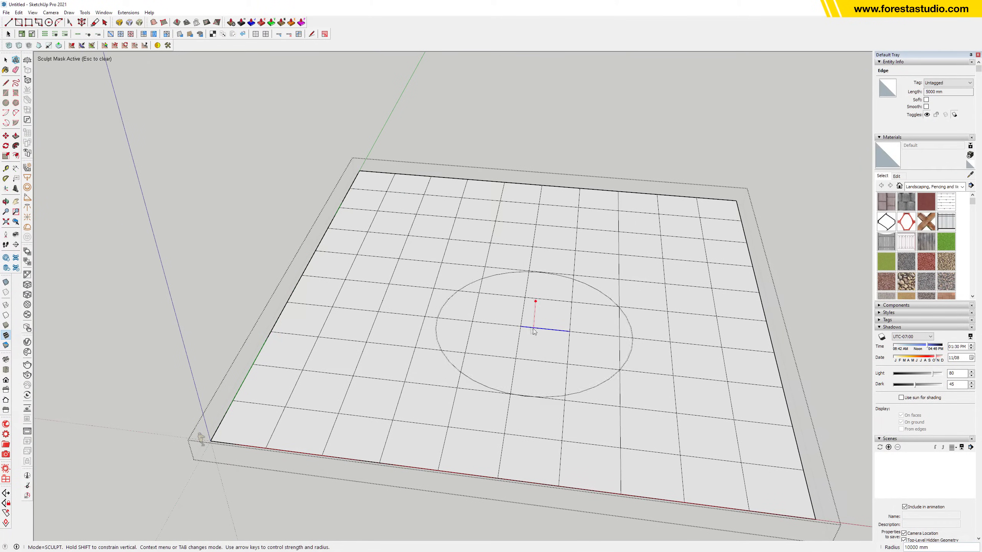
{"action": "key", "text": "space"}
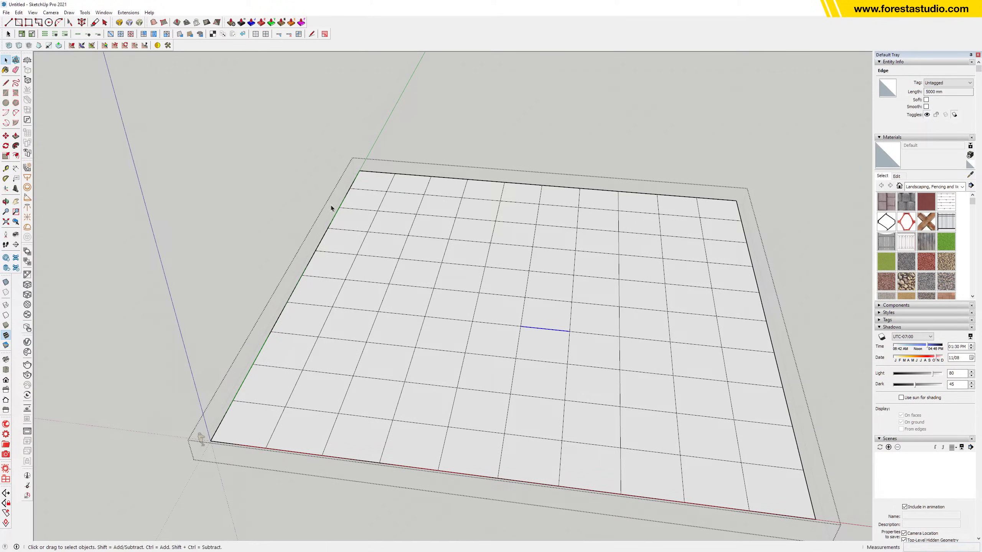
{"action": "left_click", "coordinate": [331, 206]}
Sculpt two long ridges along the green-axis side and the opposite side of the grid with a 10000 mm Sculpt Brush, leaving a valley between
{"action": "middle_click_drag", "start_coordinate": [410, 223], "coordinate": [427, 224]}
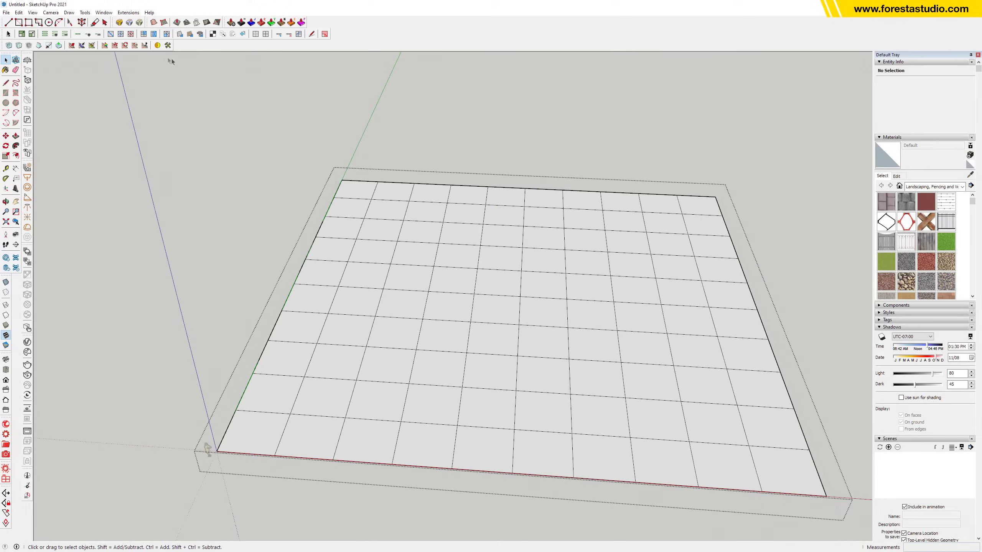
{"action": "left_click", "coordinate": [70, 46]}
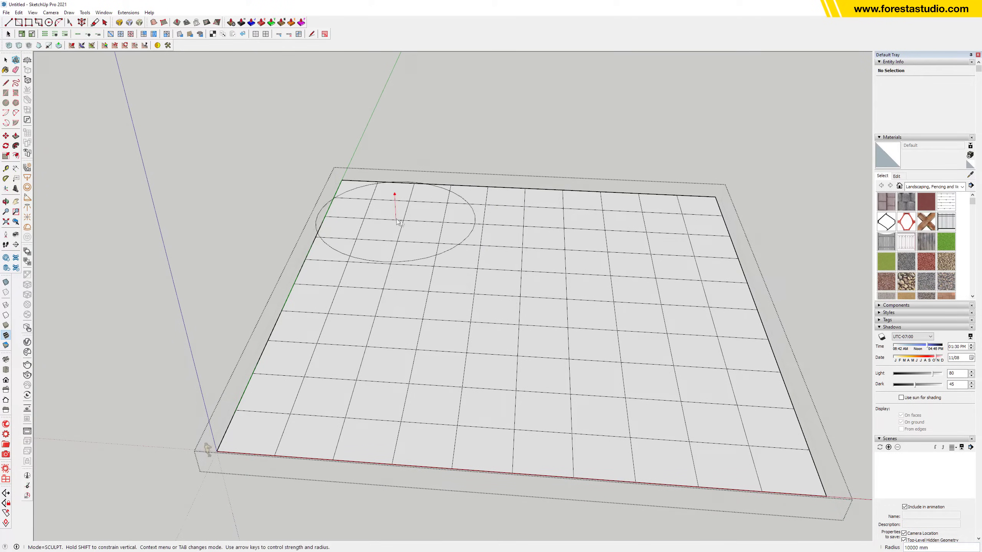
{"action": "mouse_move", "coordinate": [394, 192]}
{"action": "left_mouse_down"}
{"action": "mouse_move", "coordinate": [356, 362]}
{"action": "mouse_move", "coordinate": [375, 222]}
{"action": "mouse_move", "coordinate": [390, 201]}
{"action": "left_mouse_up"}
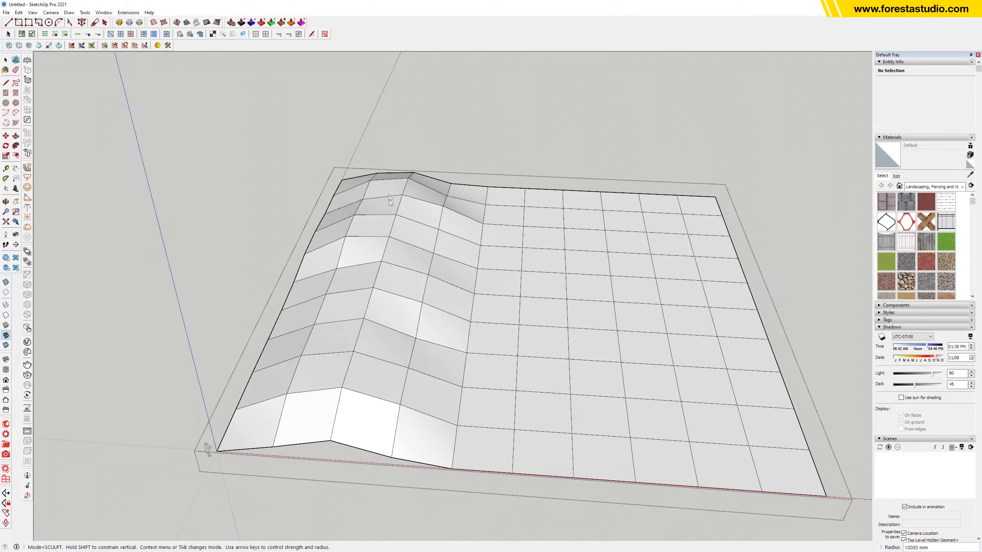
{"action": "mouse_move", "coordinate": [354, 339]}
{"action": "left_mouse_down"}
{"action": "mouse_move", "coordinate": [541, 340]}
{"action": "mouse_move", "coordinate": [665, 216]}
{"action": "mouse_move", "coordinate": [665, 386]}
{"action": "mouse_move", "coordinate": [650, 235]}
{"action": "mouse_move", "coordinate": [628, 200]}
{"action": "mouse_move", "coordinate": [637, 249]}
{"action": "left_mouse_up"}
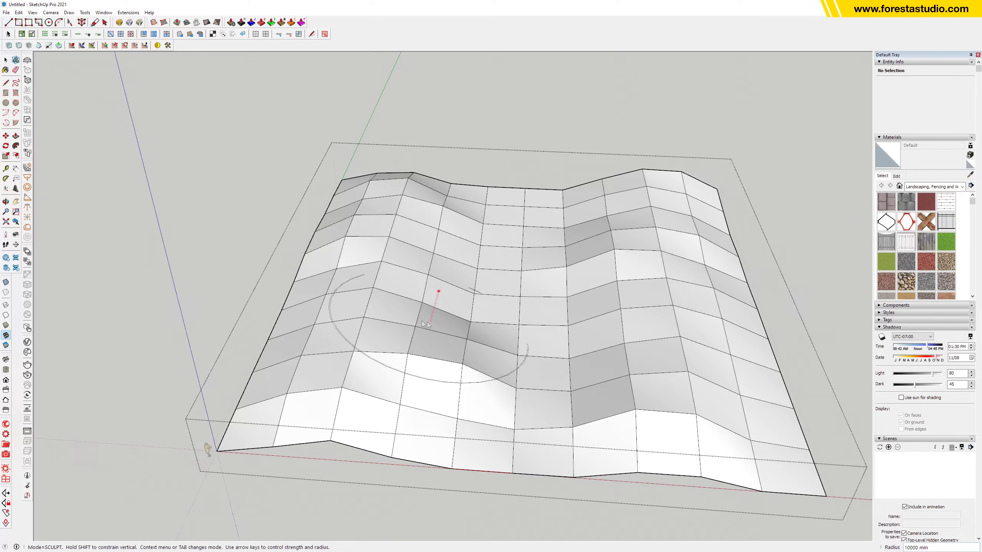
{"action": "left_click_drag", "start_coordinate": [296, 155], "coordinate": [472, 197]}
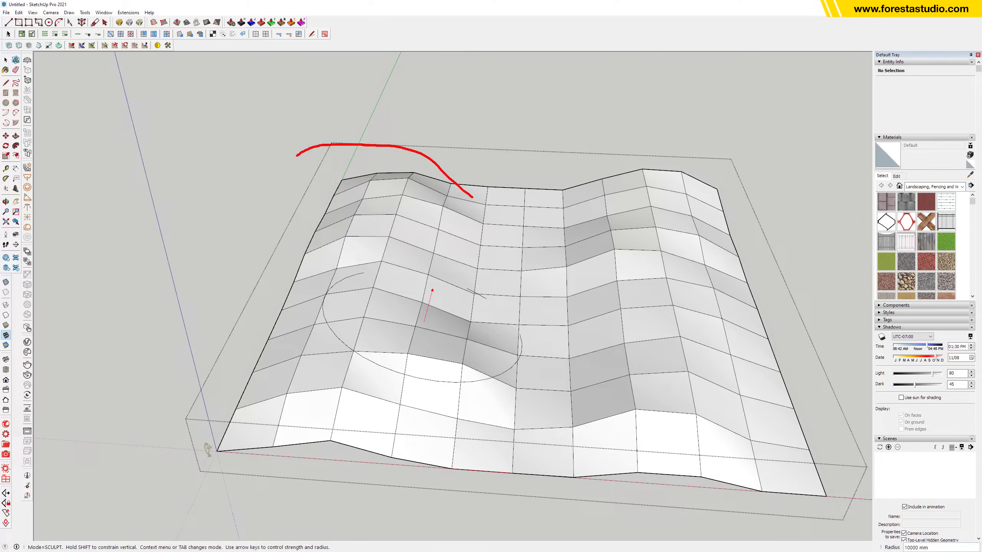
{"action": "left_click_drag", "start_coordinate": [723, 140], "coordinate": [605, 195]}
{"action": "mouse_move", "coordinate": [444, 196]}
{"action": "left_mouse_down"}
{"action": "mouse_move", "coordinate": [502, 213]}
{"action": "mouse_move", "coordinate": [572, 208]}
{"action": "left_mouse_up"}
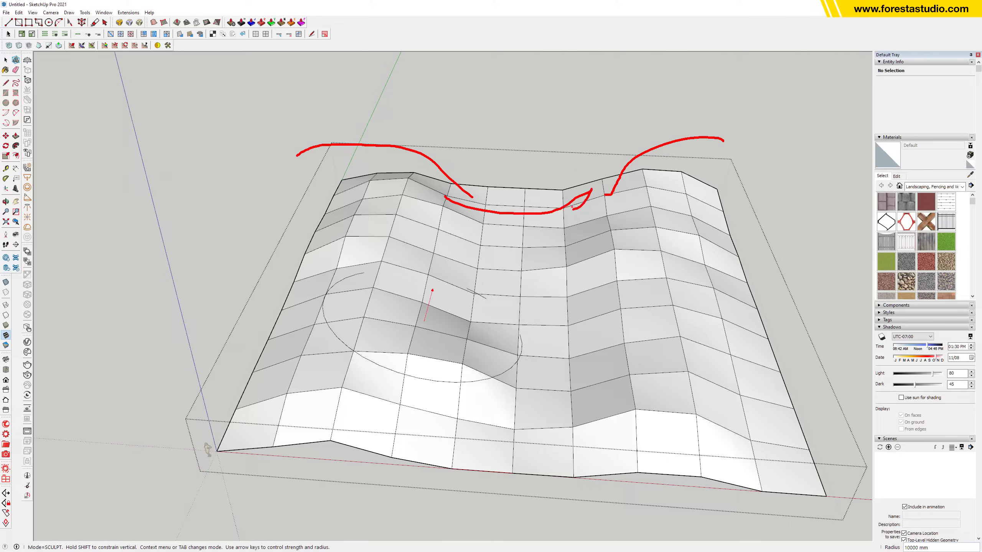
{"action": "key", "text": "Escape"}
Raise both ridges into higher, uneven hills and lift a low mound in the valley with the Sculpt Brush
{"action": "mouse_move", "coordinate": [405, 249]}
{"action": "left_mouse_down"}
{"action": "mouse_move", "coordinate": [383, 213]}
{"action": "mouse_move", "coordinate": [358, 375]}
{"action": "left_mouse_up"}
{"action": "mouse_move", "coordinate": [523, 260]}
{"action": "left_mouse_down"}
{"action": "mouse_move", "coordinate": [526, 323]}
{"action": "mouse_move", "coordinate": [572, 371]}
{"action": "mouse_move", "coordinate": [656, 209]}
{"action": "mouse_move", "coordinate": [684, 373]}
{"action": "left_mouse_up"}
{"action": "middle_click_drag", "start_coordinate": [596, 309], "coordinate": [641, 193]}
{"action": "left_click_drag", "start_coordinate": [363, 263], "coordinate": [329, 314]}
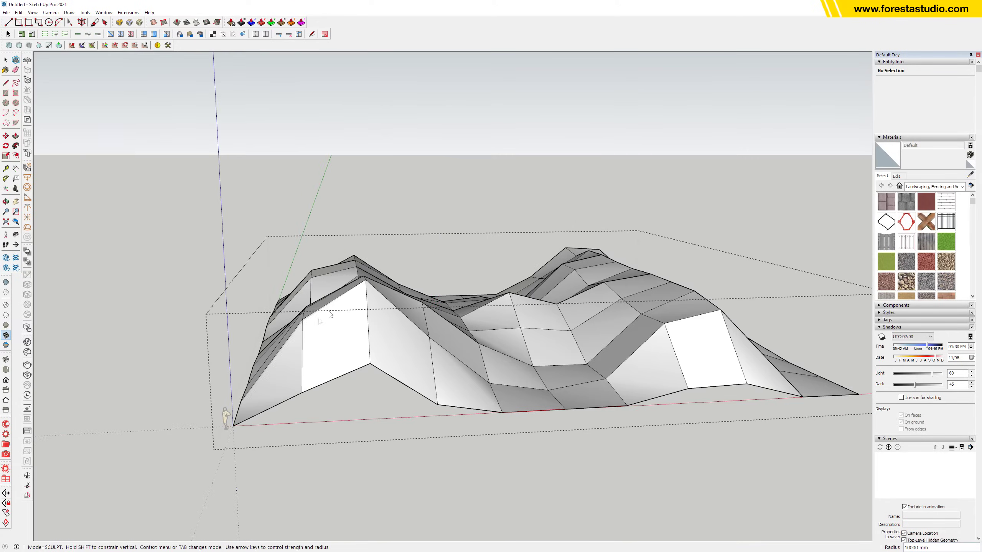
{"action": "middle_click_drag", "start_coordinate": [340, 314], "coordinate": [467, 377]}
{"action": "mouse_move", "coordinate": [276, 284]}
{"action": "left_mouse_down"}
{"action": "mouse_move", "coordinate": [263, 264]}
{"action": "mouse_move", "coordinate": [309, 290]}
{"action": "left_mouse_up"}
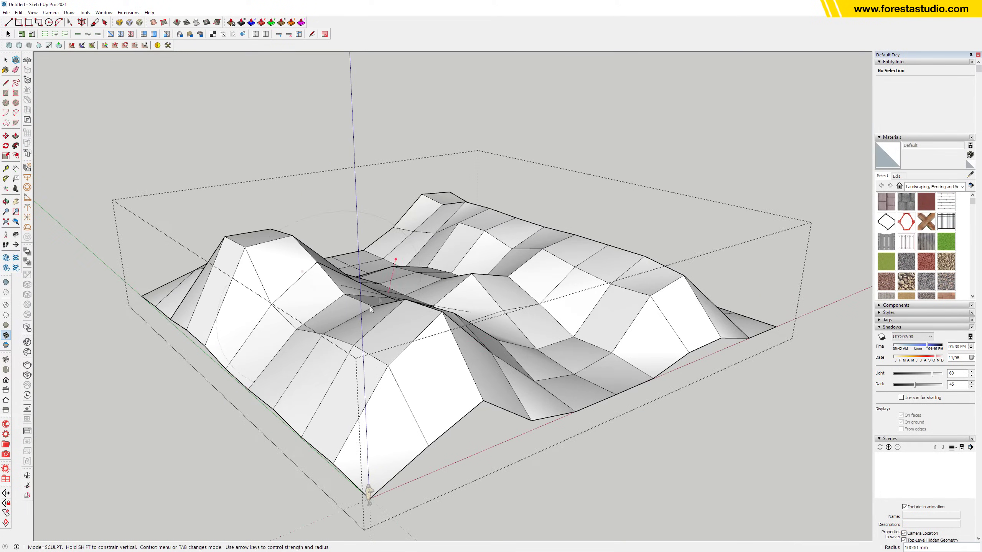
Sculpt sharper peaks at the far end of the green-axis ridge and at the near and far ends of the opposite ridge
{"action": "middle_click_drag", "start_coordinate": [370, 307], "coordinate": [509, 343]}
{"action": "left_click_drag", "start_coordinate": [216, 320], "coordinate": [172, 317]}
{"action": "middle_click_drag", "start_coordinate": [460, 336], "coordinate": [371, 333]}
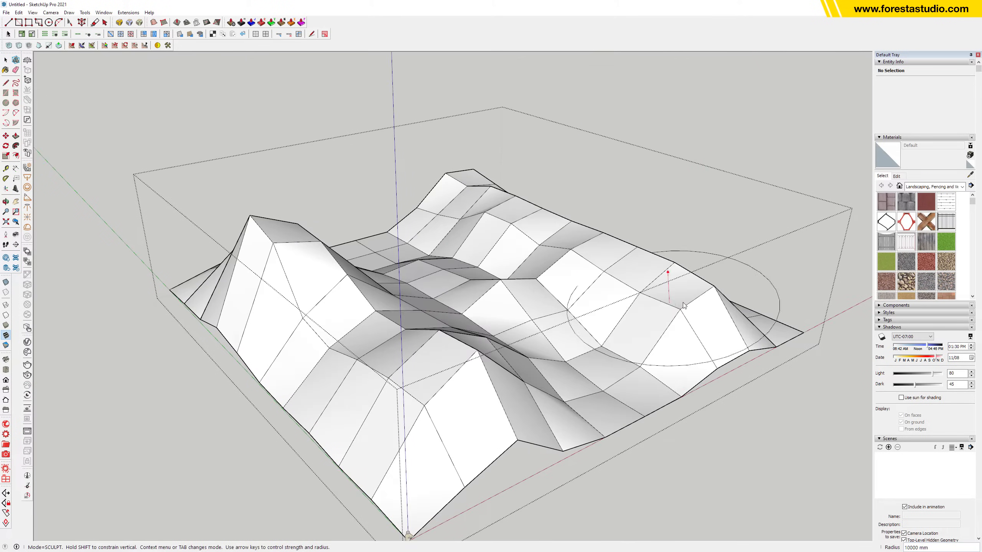
{"action": "left_click_drag", "start_coordinate": [669, 272], "coordinate": [671, 283]}
{"action": "left_click_drag", "start_coordinate": [526, 217], "coordinate": [475, 196]}
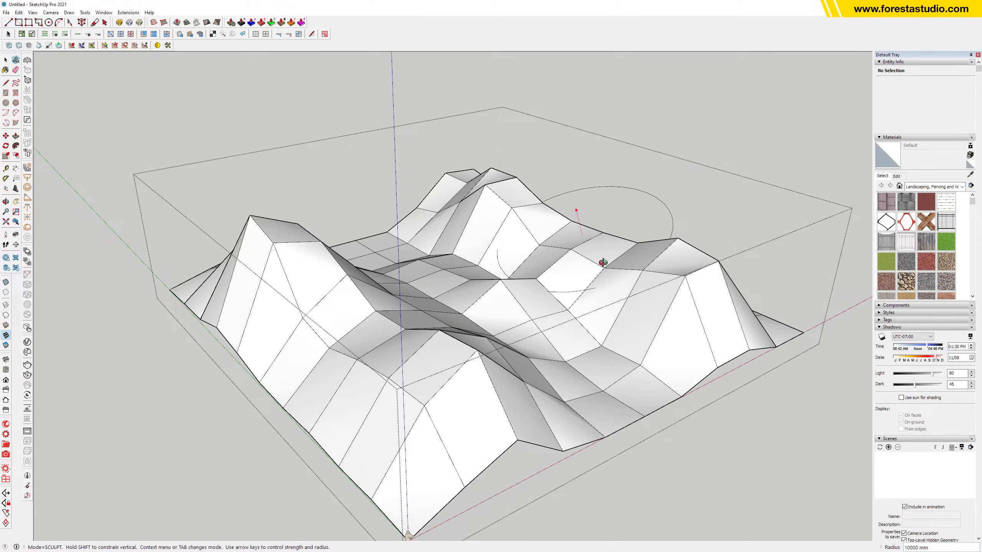
{"action": "middle_click_drag", "start_coordinate": [602, 263], "coordinate": [493, 267]}
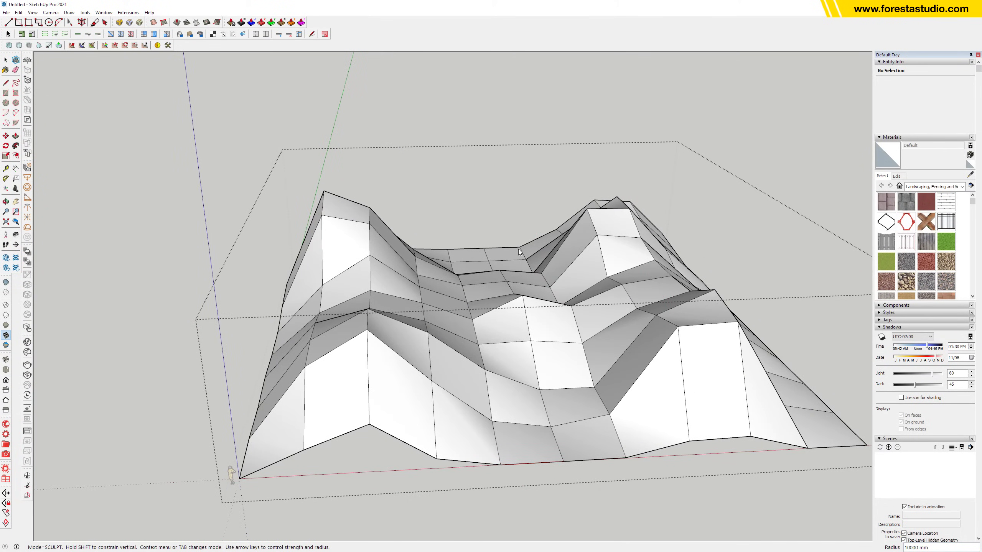
Raise the far edge of the valley and the outer slope of the ridge opposite the green axis with the Sculpt Brush
{"action": "mouse_move", "coordinate": [630, 356]}
{"action": "middle_mouse_down"}
{"action": "mouse_move", "coordinate": [506, 375]}
{"action": "mouse_move", "coordinate": [626, 353]}
{"action": "middle_mouse_up"}
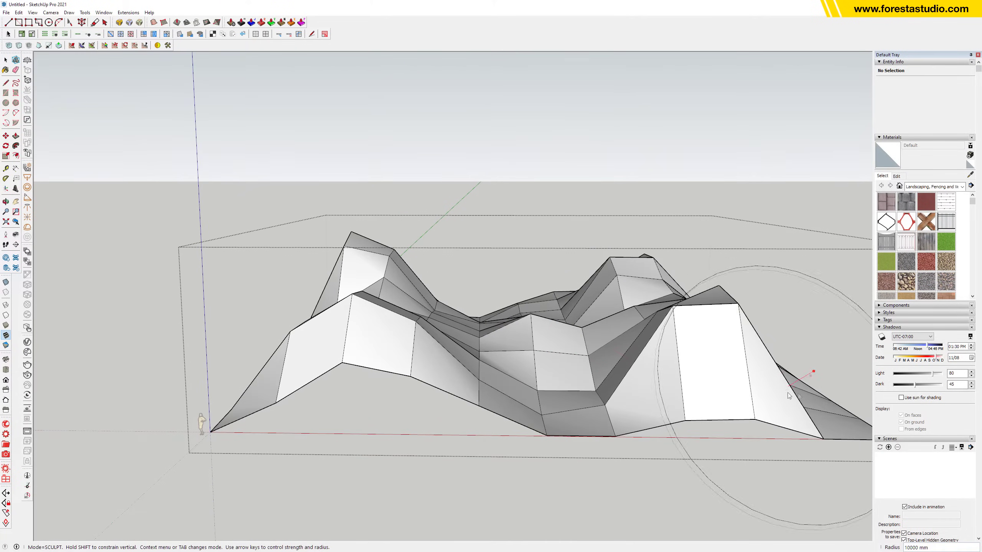
{"action": "left_click_drag", "start_coordinate": [788, 393], "coordinate": [822, 371]}
{"action": "middle_click_drag", "start_coordinate": [528, 321], "coordinate": [509, 345]}
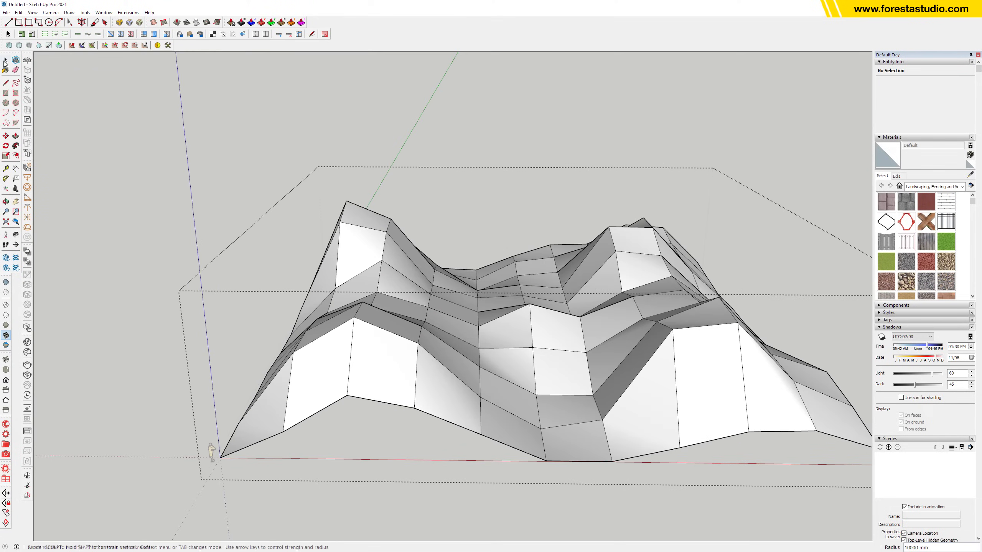
{"action": "left_click", "coordinate": [6, 61]}
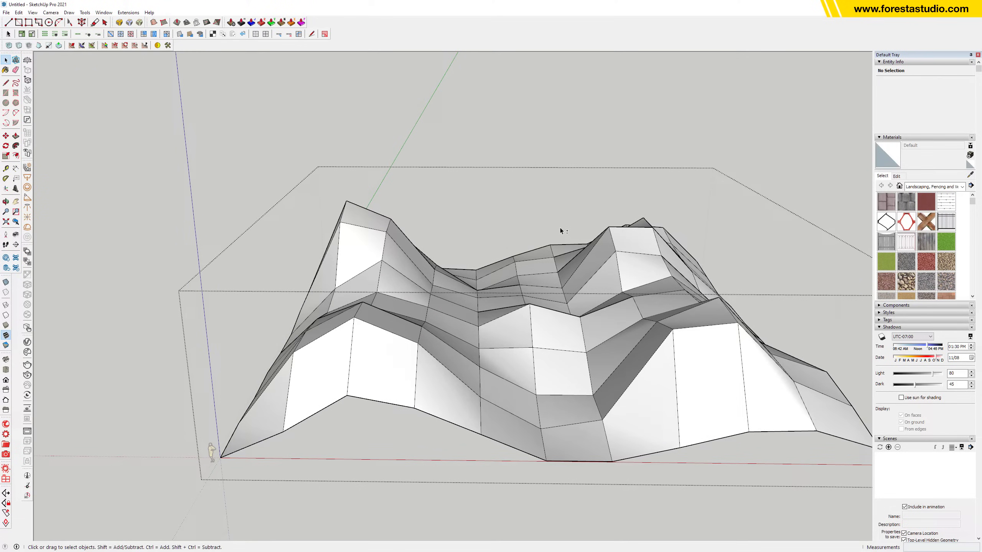
Show the sculpted terrain in top view and switch the camera to parallel projection
{"action": "key", "text": "F2"}
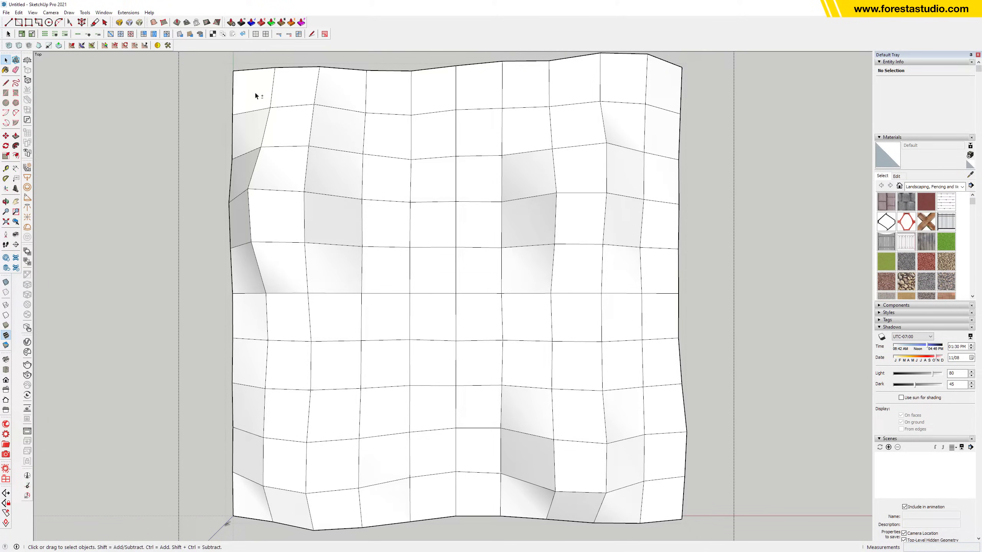
{"action": "left_click", "coordinate": [47, 13]}
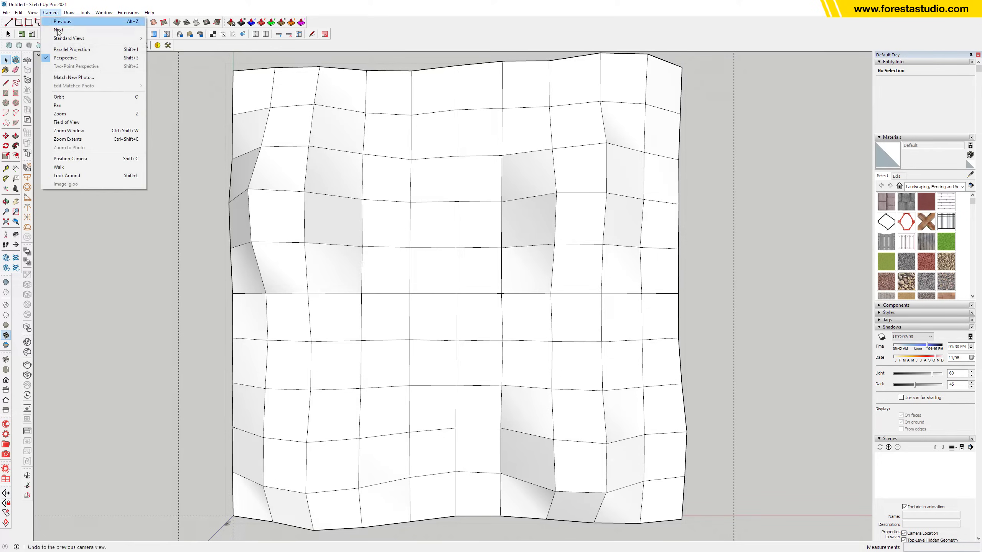
{"action": "left_click", "coordinate": [67, 49]}
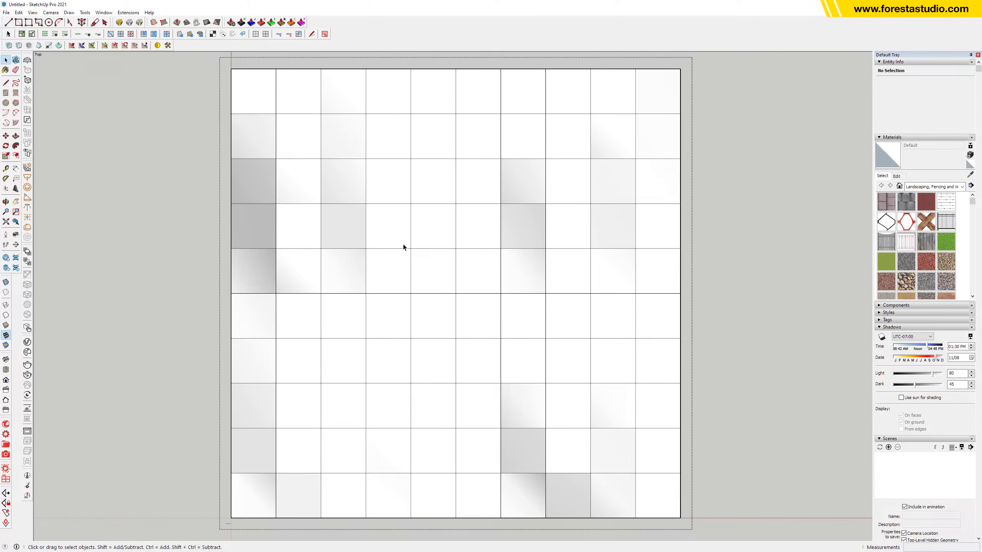
{"action": "left_click_drag", "start_coordinate": [217, 72], "coordinate": [827, 92]}
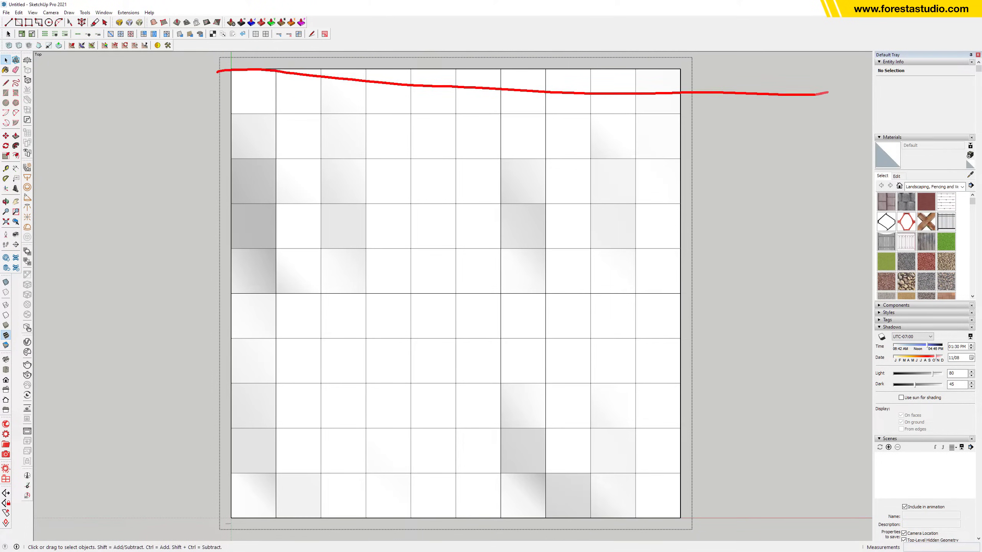
{"action": "left_click_drag", "start_coordinate": [697, 68], "coordinate": [665, 537]}
{"action": "mouse_move", "coordinate": [232, 71]}
{"action": "left_mouse_down"}
{"action": "mouse_move", "coordinate": [233, 274]}
{"action": "mouse_move", "coordinate": [342, 549]}
{"action": "mouse_move", "coordinate": [728, 536]}
{"action": "left_mouse_up"}
{"action": "left_click_drag", "start_coordinate": [231, 452], "coordinate": [672, 483]}
{"action": "left_click_drag", "start_coordinate": [168, 390], "coordinate": [569, 389]}
{"action": "left_click_drag", "start_coordinate": [326, 58], "coordinate": [302, 401]}
{"action": "left_click_drag", "start_coordinate": [343, 58], "coordinate": [355, 430]}
{"action": "left_click_drag", "start_coordinate": [468, 109], "coordinate": [478, 348]}
{"action": "left_click_drag", "start_coordinate": [573, 154], "coordinate": [578, 317]}
{"action": "key", "text": "Escape"}
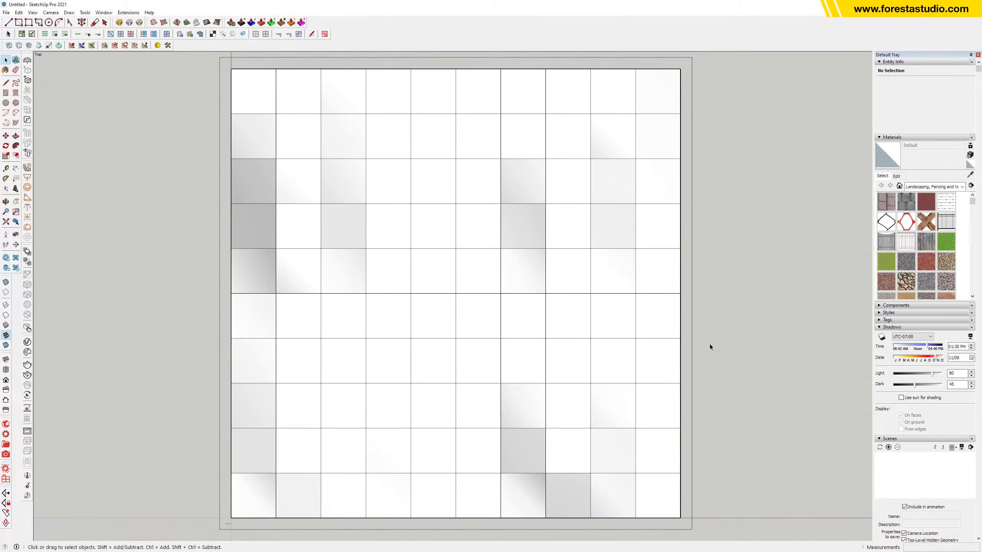
{"action": "middle_click_drag", "start_coordinate": [499, 361], "coordinate": [479, 116]}
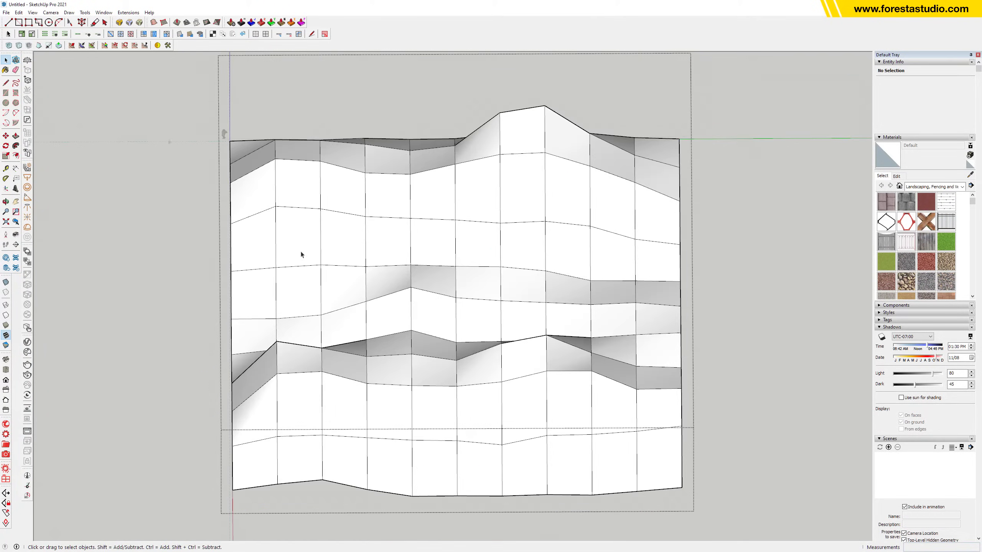
{"action": "middle_click_drag", "start_coordinate": [300, 254], "coordinate": [506, 281]}
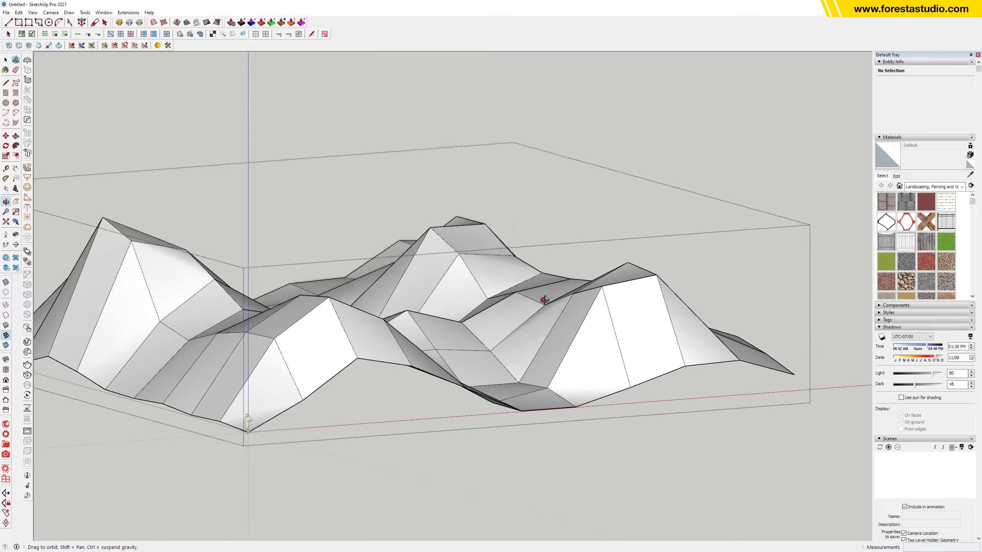
{"action": "middle_click_drag", "start_coordinate": [544, 300], "coordinate": [406, 300]}
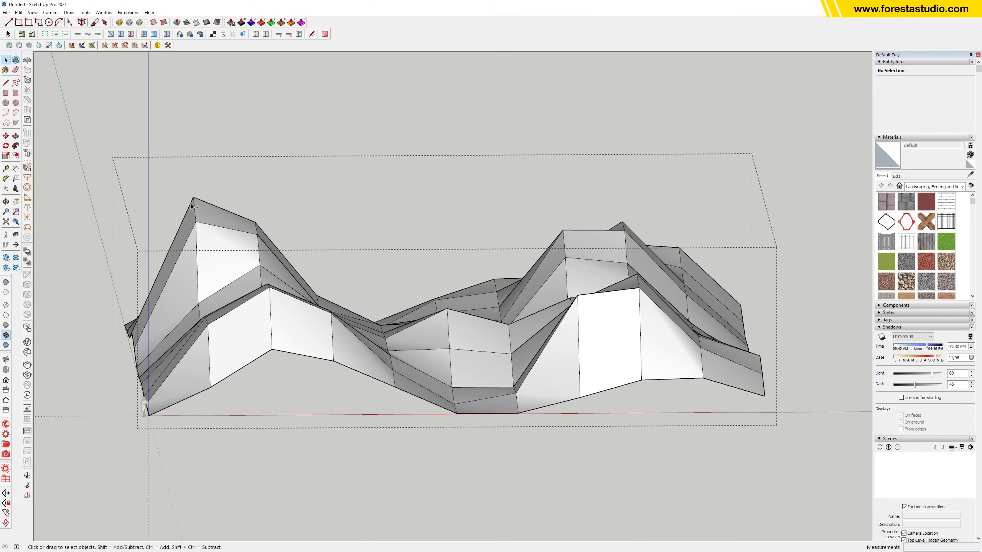
{"action": "left_click_drag", "start_coordinate": [222, 178], "coordinate": [194, 193]}
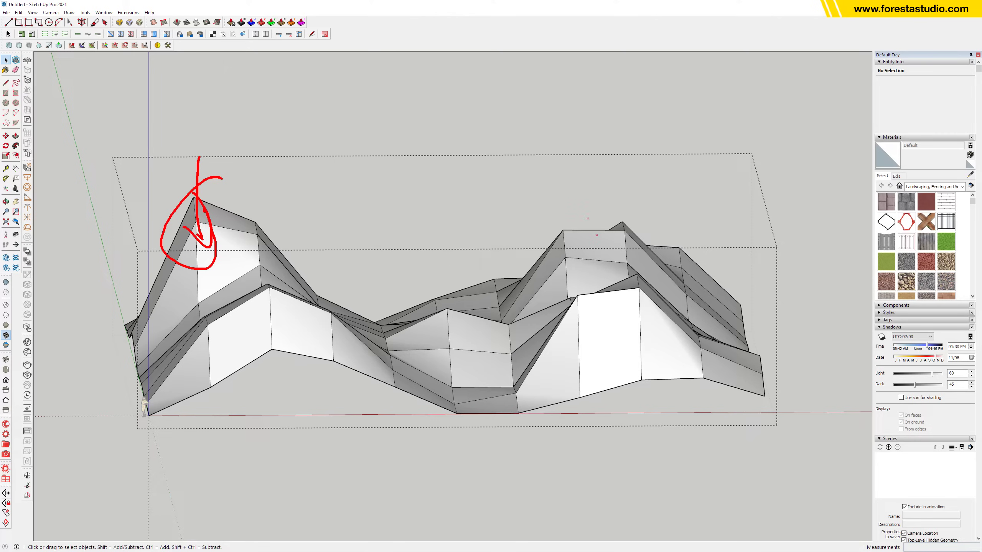
{"action": "key", "text": "Escape"}
Lower the tall peak at the far end of the green-axis ridge with the 10000 mm Sculpt Brush
{"action": "middle_click_drag", "start_coordinate": [373, 256], "coordinate": [360, 304]}
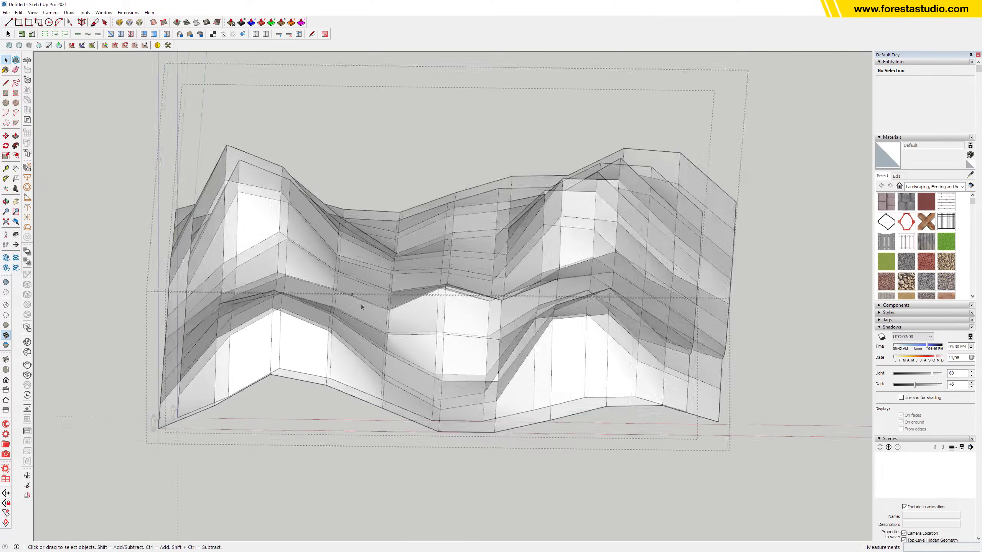
{"action": "scroll", "coordinate": [367, 302], "scroll_direction": "down", "scroll_amount": 2}
{"action": "left_click", "coordinate": [91, 45]}
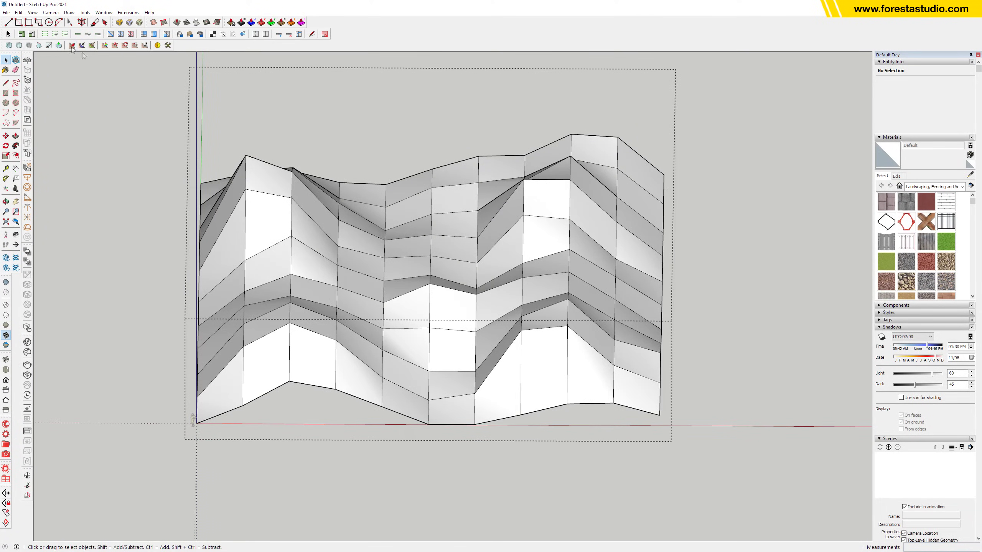
{"action": "middle_click_drag", "start_coordinate": [259, 213], "coordinate": [252, 165]}
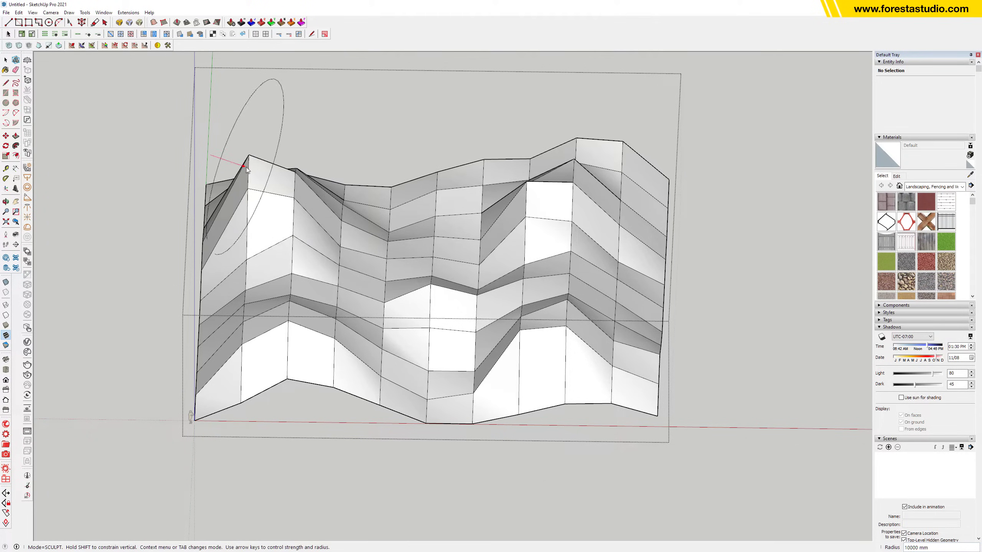
{"action": "mouse_move", "coordinate": [247, 165]}
{"action": "left_mouse_down"}
{"action": "mouse_move", "coordinate": [258, 191]}
{"action": "mouse_move", "coordinate": [247, 207]}
{"action": "left_mouse_up"}
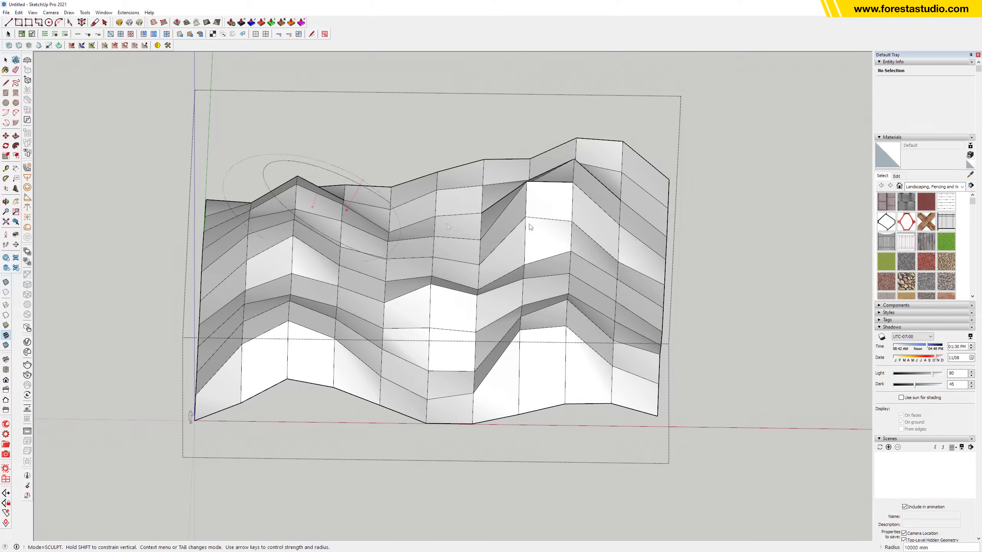
{"action": "left_click", "coordinate": [5, 202]}
{"action": "scroll", "coordinate": [467, 287], "scroll_direction": "down", "scroll_amount": 5}
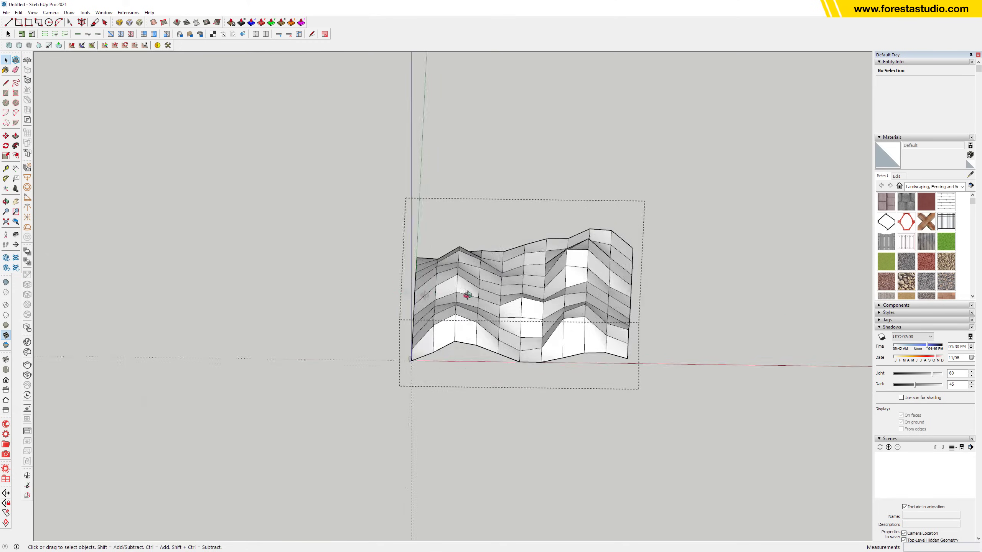
{"action": "left_click_drag", "start_coordinate": [467, 287], "coordinate": [348, 315]}
{"action": "key", "text": "space"}
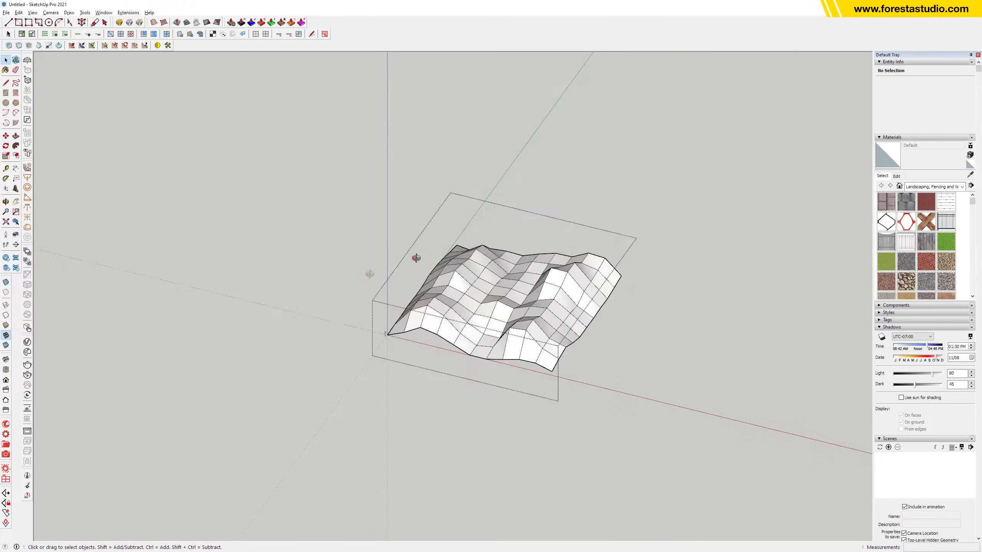
Mirror the entire terrain mesh across its far edge along the green axis, keeping the original geometry
{"action": "middle_click_drag", "start_coordinate": [475, 257], "coordinate": [769, 162]}
{"action": "key", "text": "ctrl+a"}
{"action": "middle_click_drag", "start_coordinate": [651, 320], "coordinate": [459, 413]}
{"action": "scroll", "coordinate": [458, 413], "scroll_direction": "up", "scroll_amount": 3}
{"action": "middle_click_drag", "start_coordinate": [517, 421], "coordinate": [456, 399]}
{"action": "scroll", "coordinate": [440, 379], "scroll_direction": "down", "scroll_amount": 1}
{"action": "right_click", "coordinate": [437, 375]}
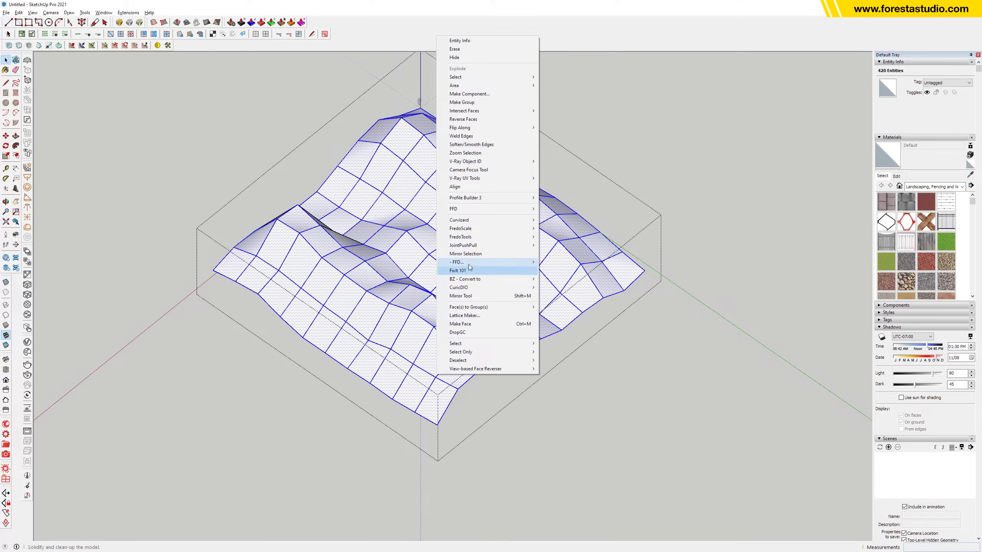
{"action": "left_click", "coordinate": [466, 254]}
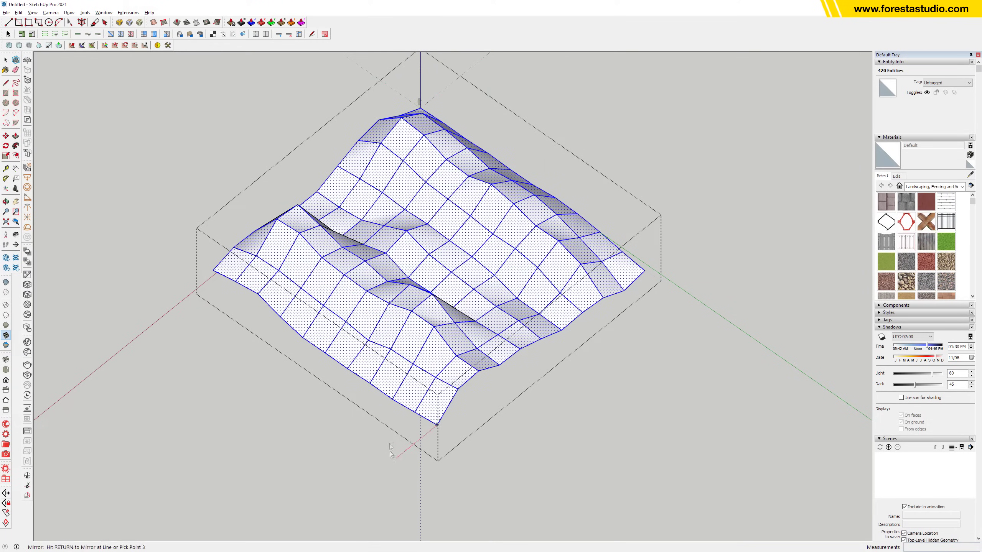
{"action": "key", "text": "Return"}
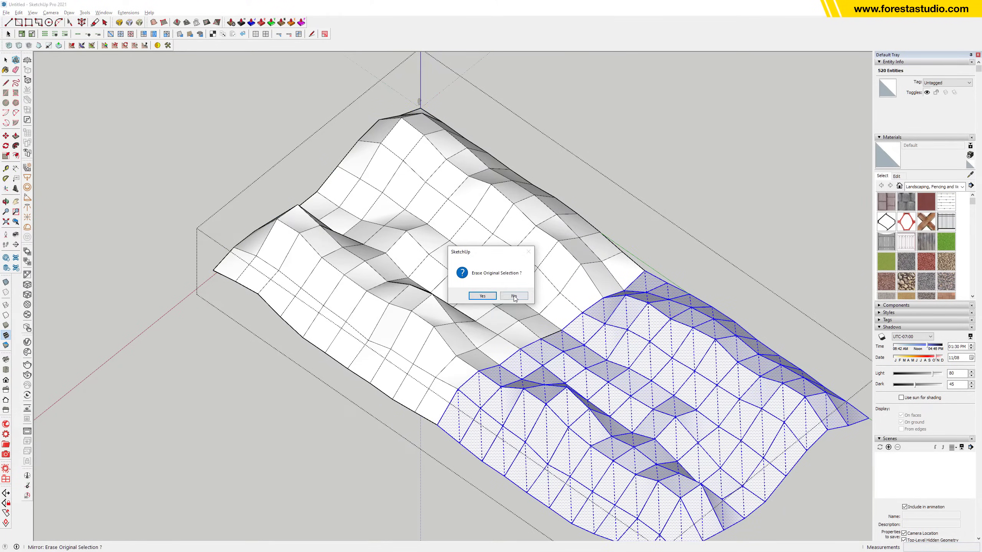
{"action": "left_click", "coordinate": [513, 296]}
Select the doubled terrain mesh and mirror it across its new far edge along the green axis, keeping the original
{"action": "scroll", "coordinate": [545, 327], "scroll_direction": "down", "scroll_amount": 4}
{"action": "left_click_drag", "start_coordinate": [684, 232], "coordinate": [402, 412]}
{"action": "middle_click_drag", "start_coordinate": [654, 406], "coordinate": [548, 354], "text": "shift"}
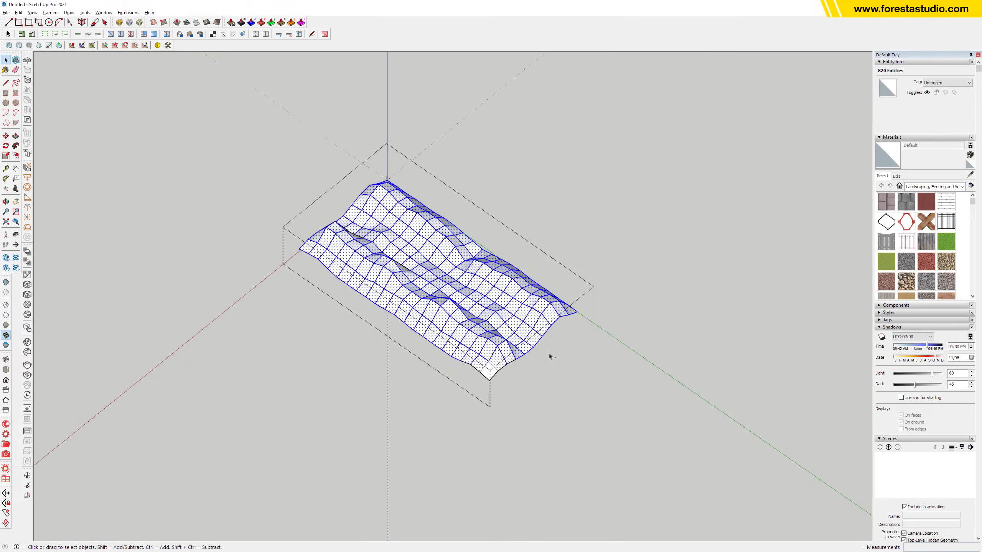
{"action": "scroll", "coordinate": [525, 362], "scroll_direction": "up", "scroll_amount": 3}
{"action": "right_click", "coordinate": [496, 356]}
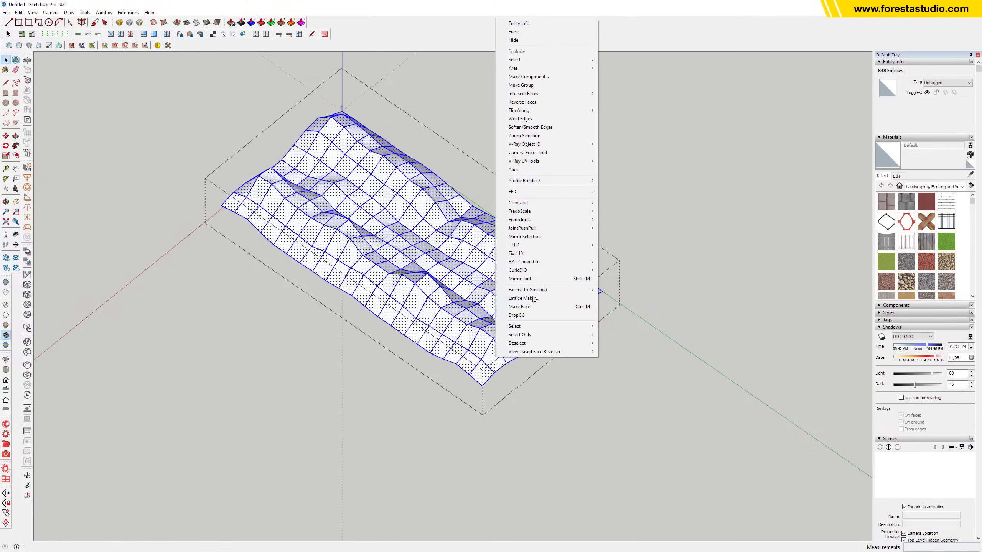
{"action": "left_click", "coordinate": [530, 236]}
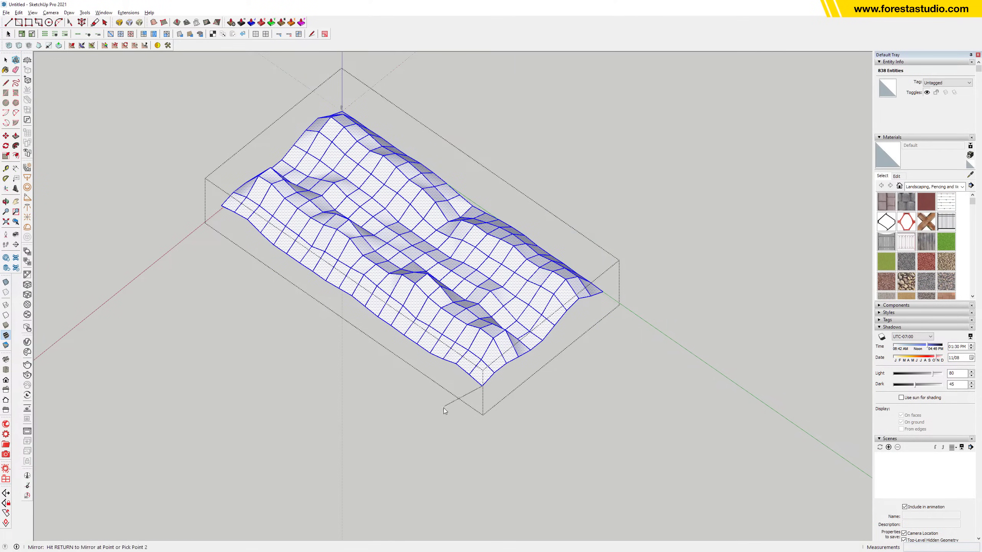
{"action": "left_click", "coordinate": [446, 381]}
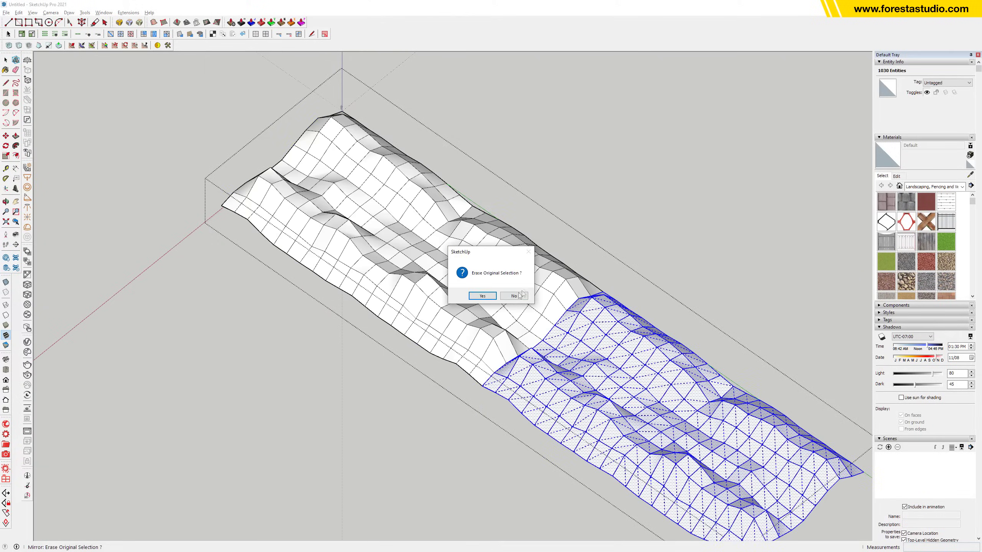
{"action": "left_click", "coordinate": [517, 294]}
Leave the group's editing mode and select the extended terrain as a whole group
{"action": "mouse_move", "coordinate": [340, 336]}
{"action": "middle_mouse_down"}
{"action": "mouse_move", "coordinate": [438, 284]}
{"action": "mouse_move", "coordinate": [508, 267]}
{"action": "mouse_move", "coordinate": [440, 279]}
{"action": "mouse_move", "coordinate": [454, 243]}
{"action": "middle_mouse_up"}
{"action": "scroll", "coordinate": [439, 286], "scroll_direction": "down", "scroll_amount": 5}
{"action": "scroll", "coordinate": [419, 318], "scroll_direction": "up", "scroll_amount": 2}
{"action": "middle_click_drag", "start_coordinate": [418, 318], "coordinate": [394, 390]}
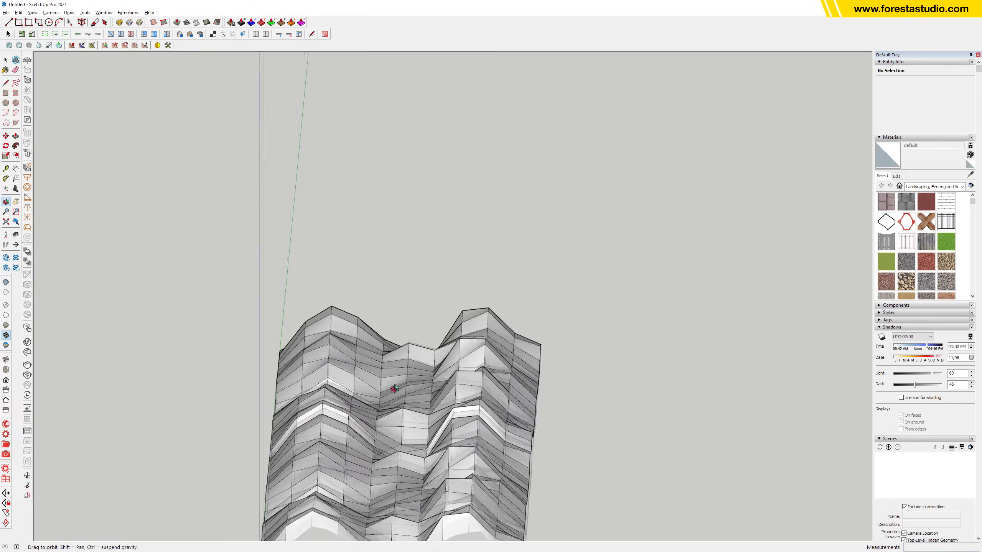
{"action": "scroll", "coordinate": [397, 400], "scroll_direction": "down", "scroll_amount": 2}
{"action": "middle_click_drag", "start_coordinate": [462, 335], "coordinate": [450, 375]}
{"action": "scroll", "coordinate": [451, 377], "scroll_direction": "up", "scroll_amount": 1}
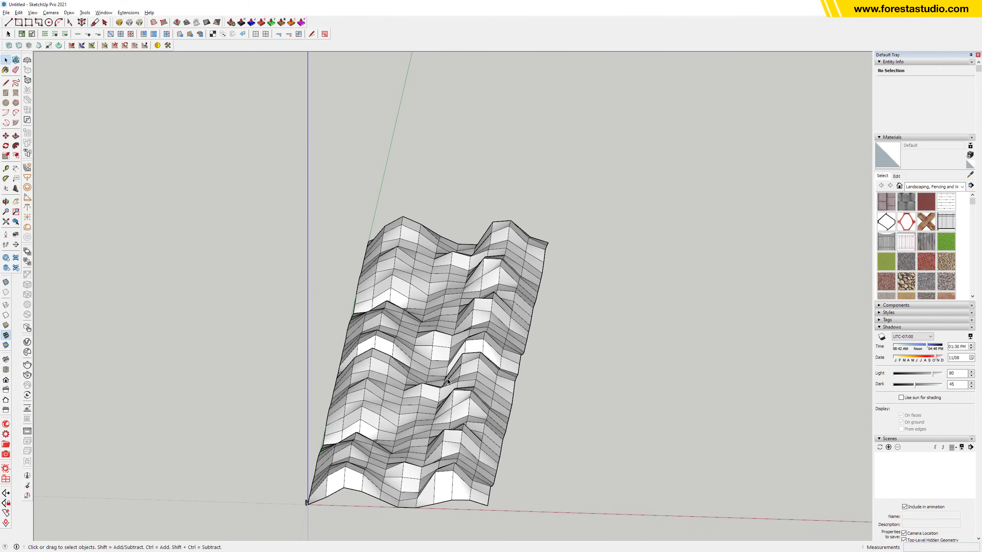
{"action": "left_click", "coordinate": [447, 382]}
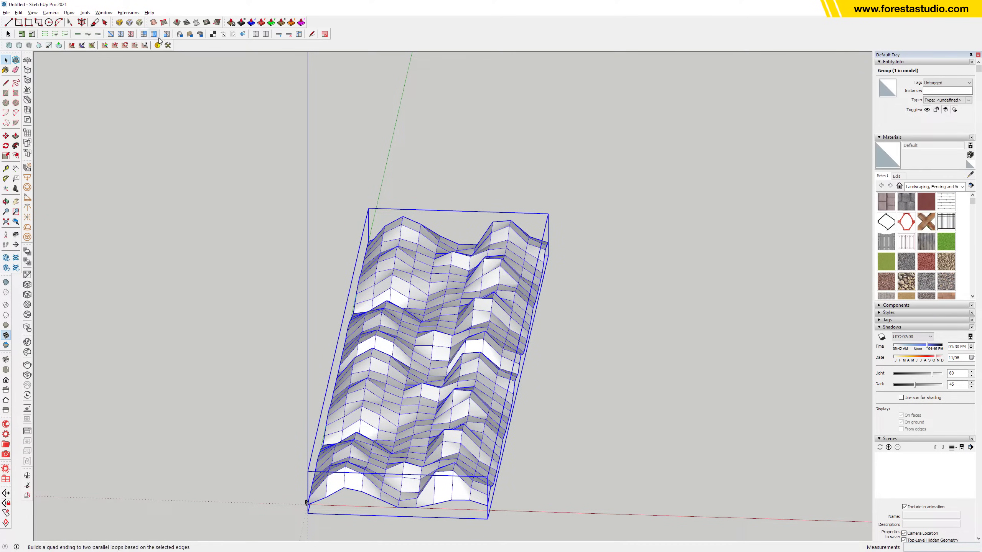
Display the extension toolset that contains the mesh subdivision commands
{"action": "right_click", "coordinate": [200, 44]}
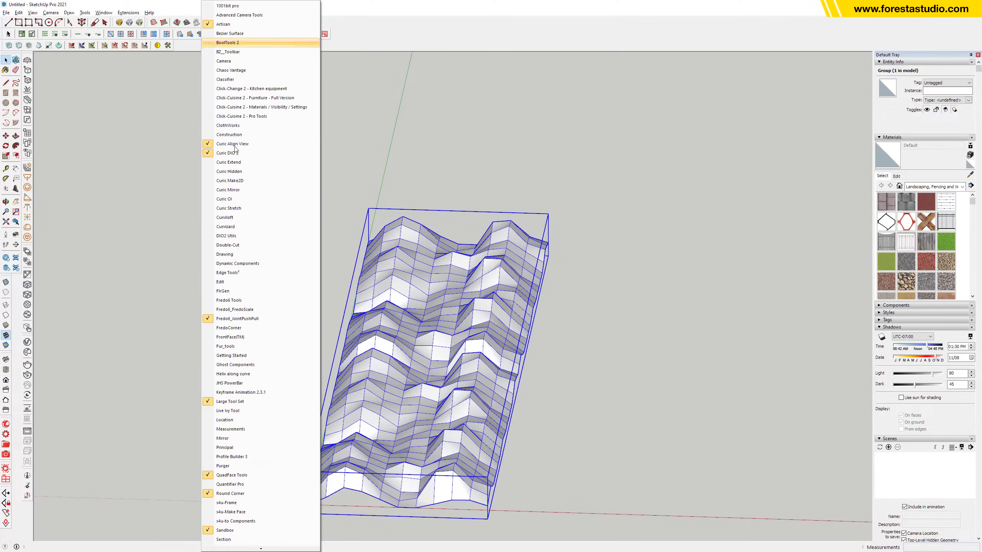
{"action": "scroll", "coordinate": [255, 462], "scroll_direction": "down", "scroll_amount": 2}
{"action": "scroll", "coordinate": [258, 485], "scroll_direction": "down", "scroll_amount": 5}
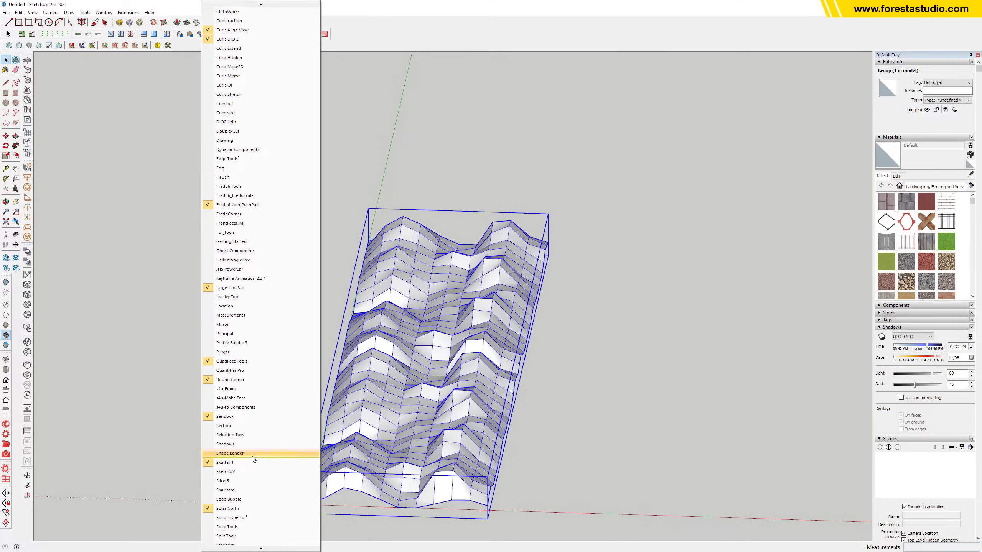
{"action": "left_click", "coordinate": [244, 488]}
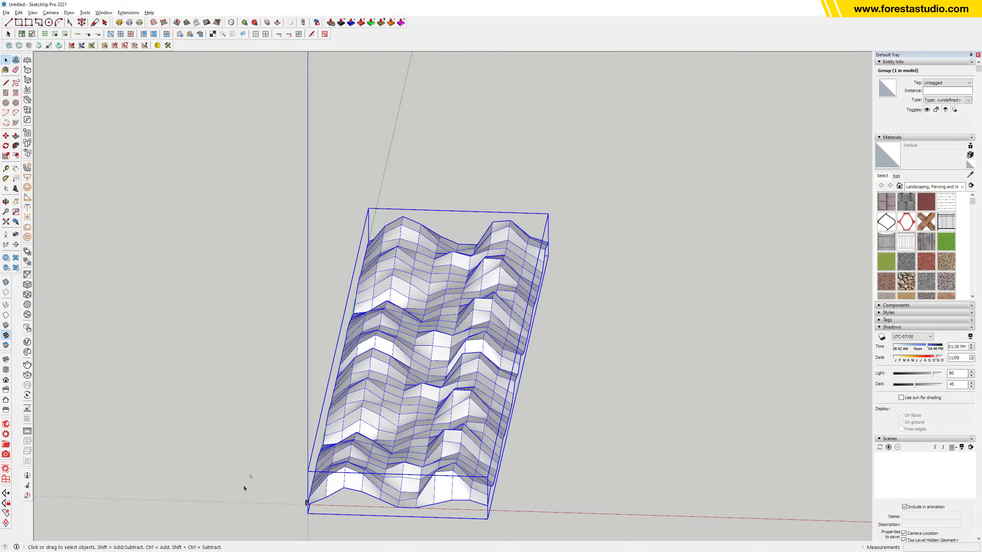
Turn on subdivision for the terrain group, increase its subdivisions by one level, and inspect the smoothed valley up close
{"action": "left_click", "coordinate": [232, 23]}
{"action": "middle_click_drag", "start_coordinate": [427, 406], "coordinate": [484, 340]}
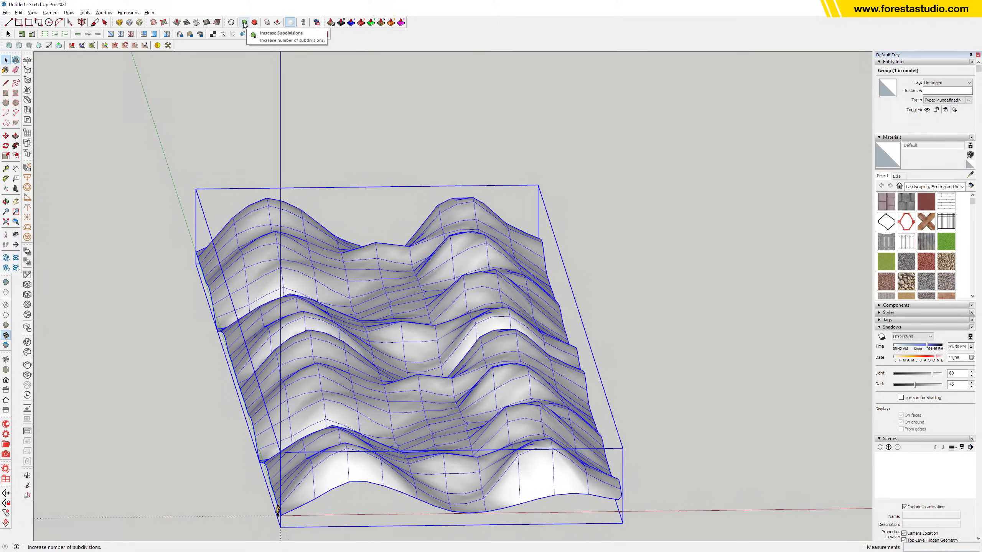
{"action": "left_click", "coordinate": [243, 22]}
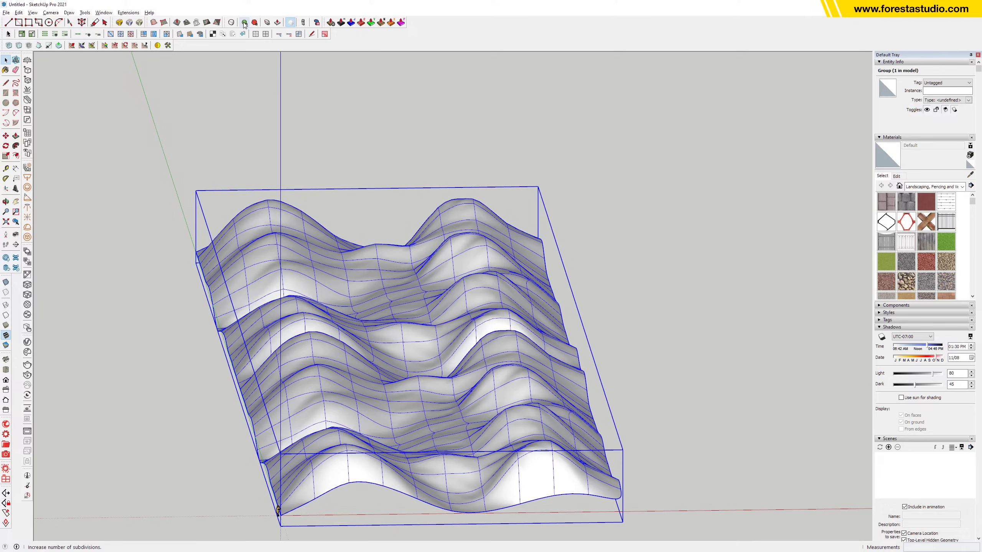
{"action": "middle_click_drag", "start_coordinate": [383, 326], "coordinate": [340, 293]}
{"action": "left_click", "coordinate": [575, 217]}
{"action": "scroll", "coordinate": [460, 364], "scroll_direction": "up", "scroll_amount": 3}
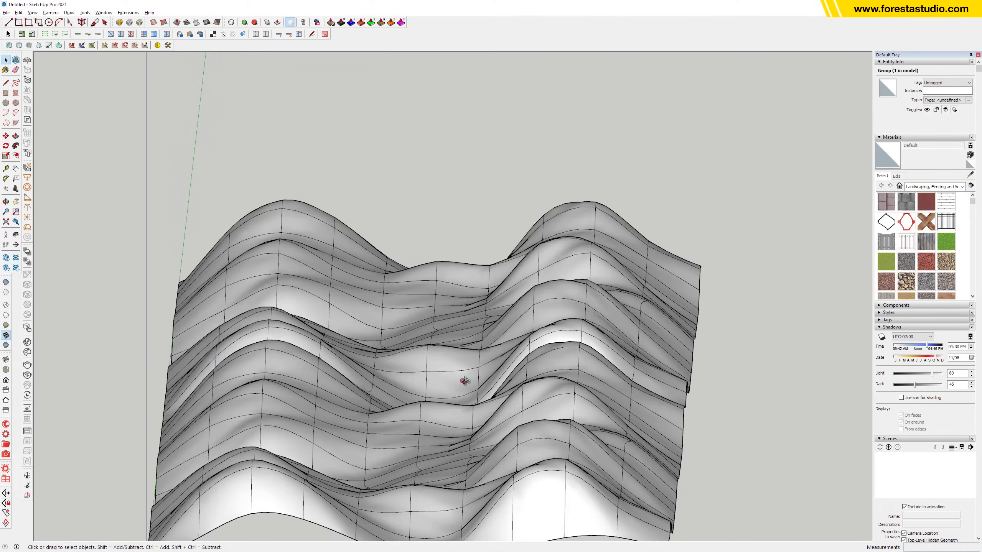
{"action": "middle_click_drag", "start_coordinate": [464, 381], "coordinate": [441, 335]}
{"action": "scroll", "coordinate": [434, 347], "scroll_direction": "down", "scroll_amount": 9}
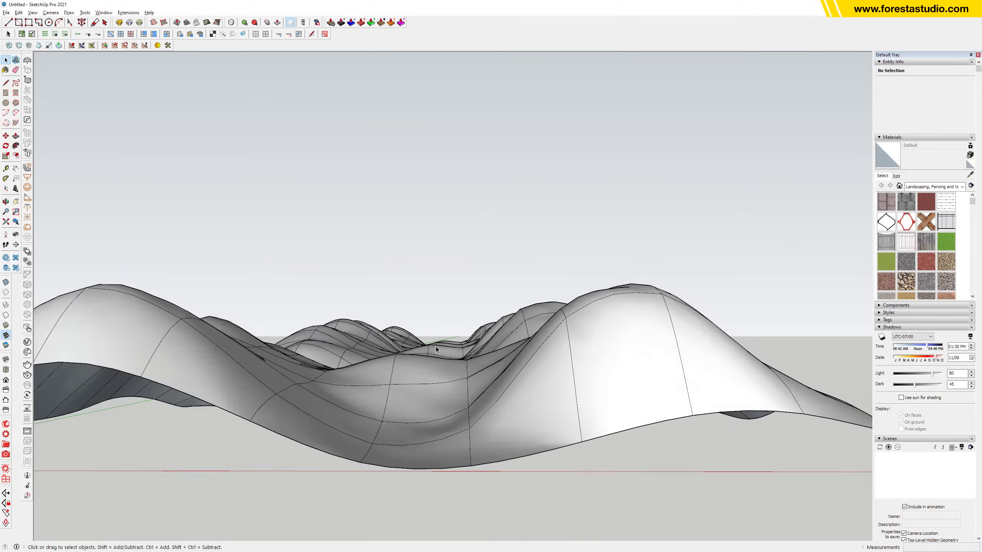
Import the soil texture wjemabo_2K_Albedo.jpg from the Episode 4 Textures folder and place it beside the terrain as an image about 33.4 m wide
{"action": "scroll", "coordinate": [424, 358], "scroll_direction": "up", "scroll_amount": 2}
{"action": "scroll", "coordinate": [423, 358], "scroll_direction": "up", "scroll_amount": 3}
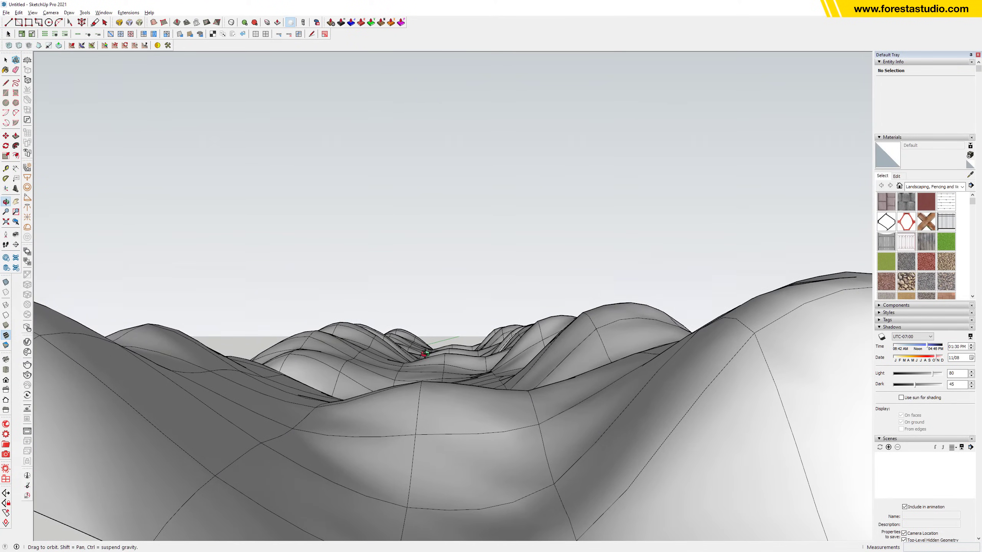
{"action": "middle_click_drag", "start_coordinate": [425, 360], "coordinate": [473, 340]}
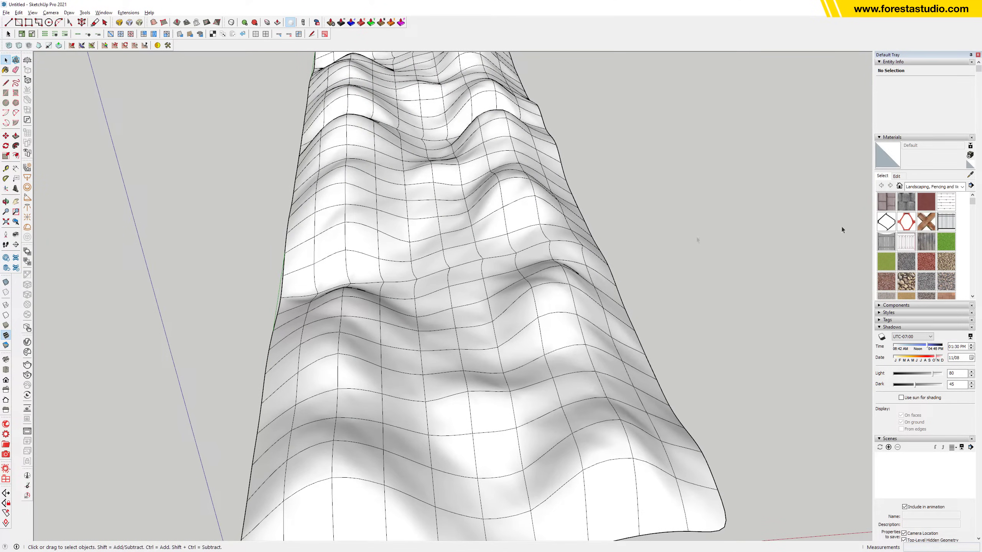
{"action": "left_click_drag", "start_coordinate": [980, 130], "coordinate": [779, 118]}
{"action": "left_click", "coordinate": [791, 173]}
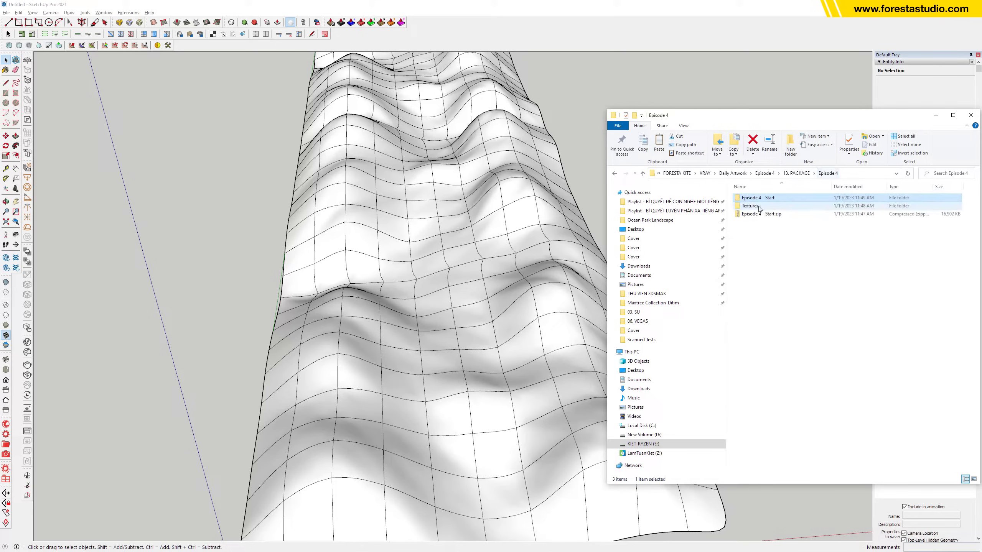
{"action": "double_click", "coordinate": [754, 205]}
{"action": "mouse_move", "coordinate": [756, 213]}
{"action": "left_mouse_down"}
{"action": "mouse_move", "coordinate": [179, 333]}
{"action": "mouse_move", "coordinate": [31, 339]}
{"action": "mouse_move", "coordinate": [80, 319]}
{"action": "left_mouse_up"}
{"action": "left_click", "coordinate": [80, 317]}
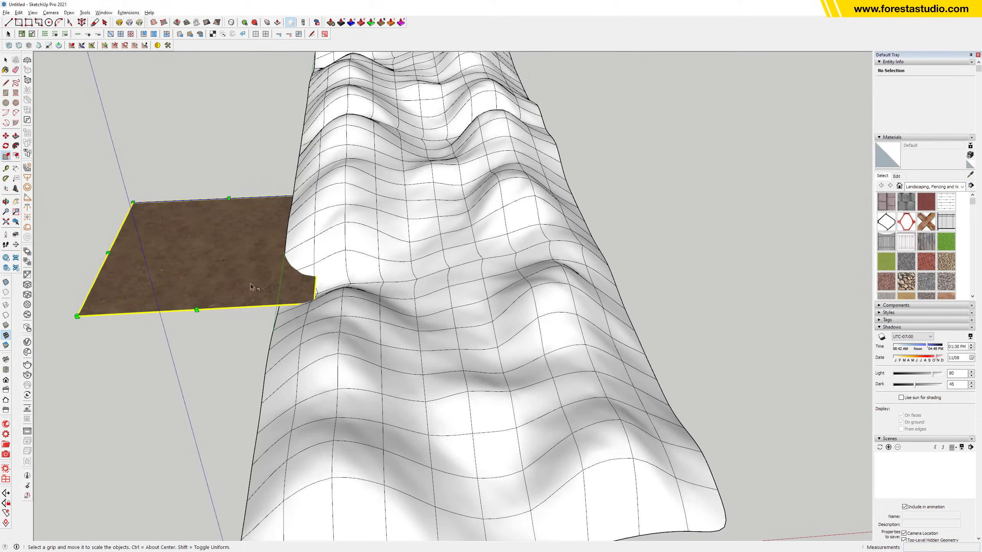
{"action": "middle_click_drag", "start_coordinate": [262, 271], "coordinate": [317, 276]}
{"action": "key", "text": "space"}
Explode the placed soil image, sample its material and paint the whole terrain group with it
{"action": "right_click", "coordinate": [269, 222]}
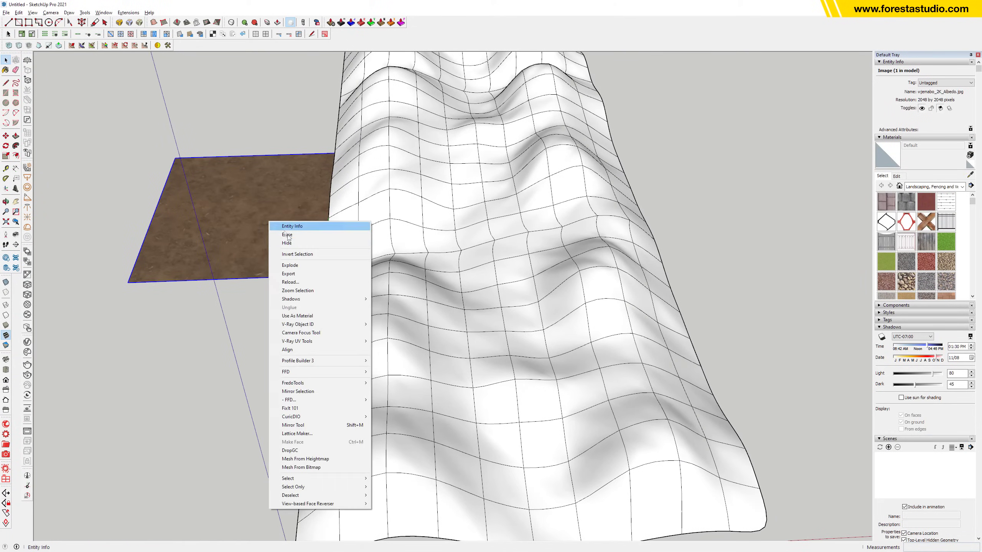
{"action": "left_click", "coordinate": [290, 265]}
{"action": "key", "text": "b"}
{"action": "left_click", "coordinate": [284, 213], "text": "alt"}
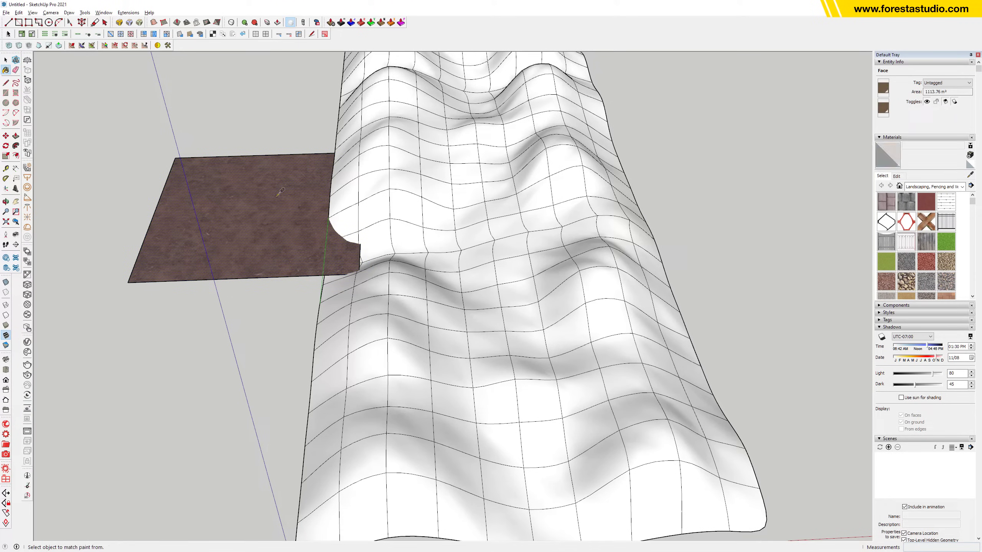
{"action": "left_click", "coordinate": [527, 268]}
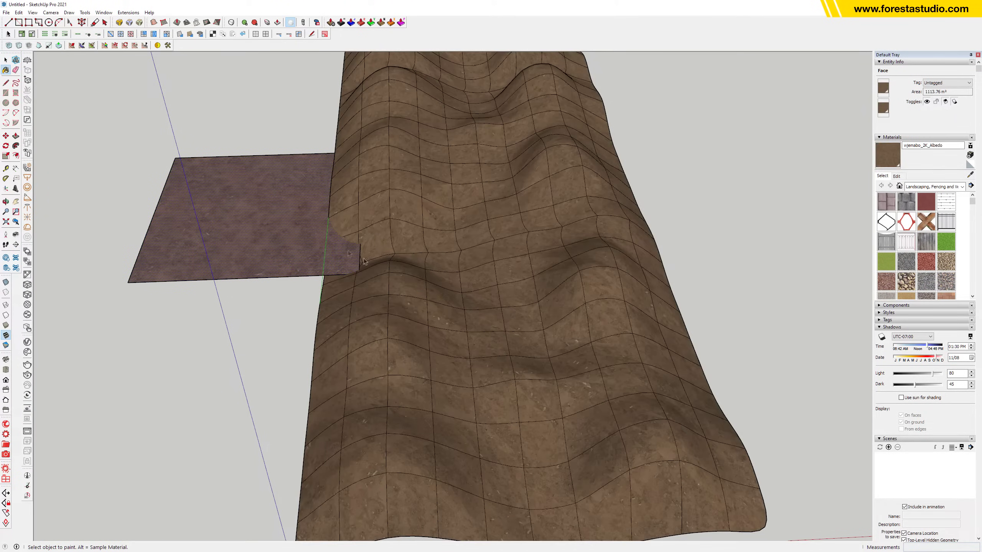
Delete the leftover soil-textured face beside the terrain
{"action": "key", "text": "space"}
{"action": "left_click", "coordinate": [281, 239]}
{"action": "key", "text": "Delete"}
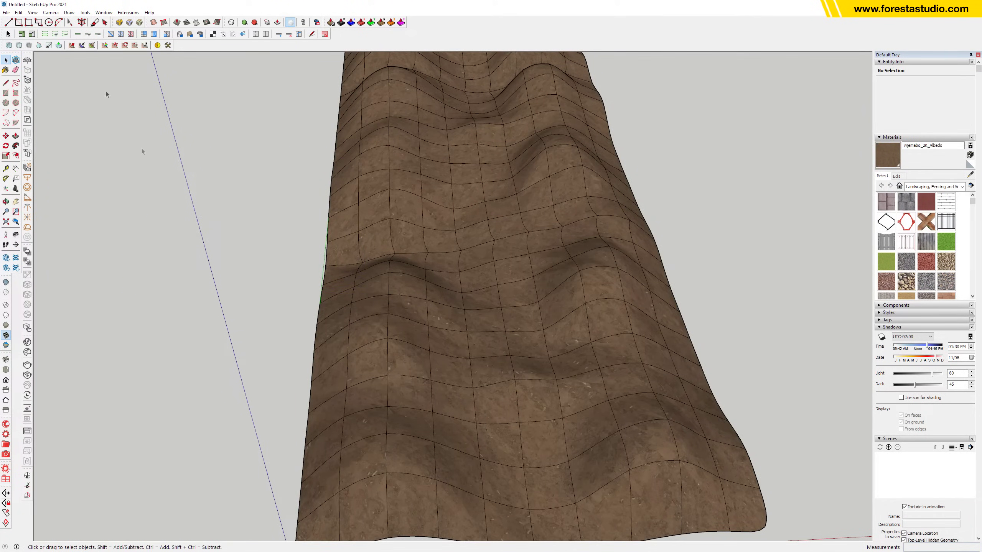
Check the soil texture's scale up close in the valley, set its tile width to 10000 mm and reduce it further
{"action": "scroll", "coordinate": [472, 388], "scroll_direction": "down", "scroll_amount": 2}
{"action": "middle_click_drag", "start_coordinate": [471, 388], "coordinate": [440, 348]}
{"action": "scroll", "coordinate": [505, 439], "scroll_direction": "up", "scroll_amount": 3}
{"action": "scroll", "coordinate": [505, 439], "scroll_direction": "up", "scroll_amount": 3}
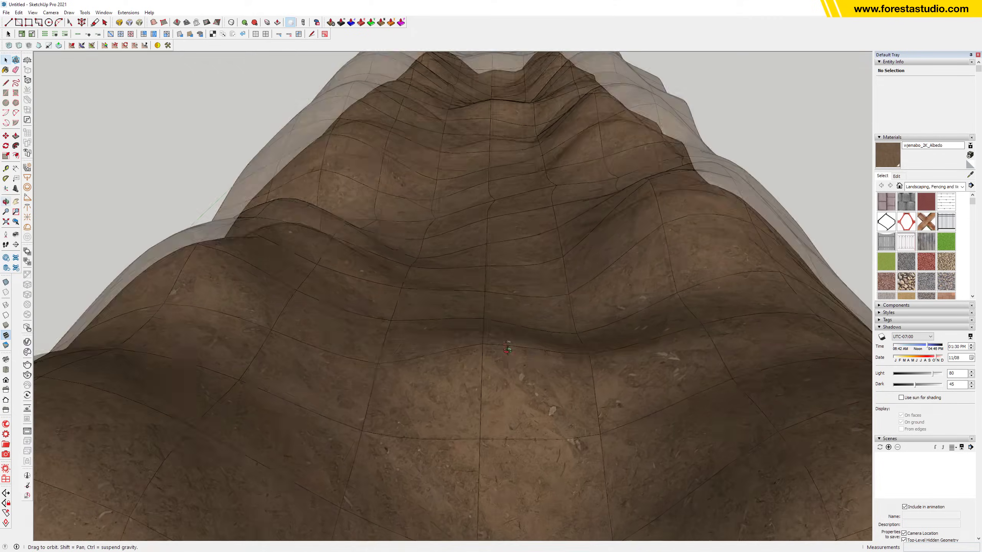
{"action": "middle_click_drag", "start_coordinate": [504, 439], "coordinate": [506, 362]}
{"action": "scroll", "coordinate": [489, 420], "scroll_direction": "up", "scroll_amount": 1}
{"action": "scroll", "coordinate": [489, 420], "scroll_direction": "up", "scroll_amount": 2}
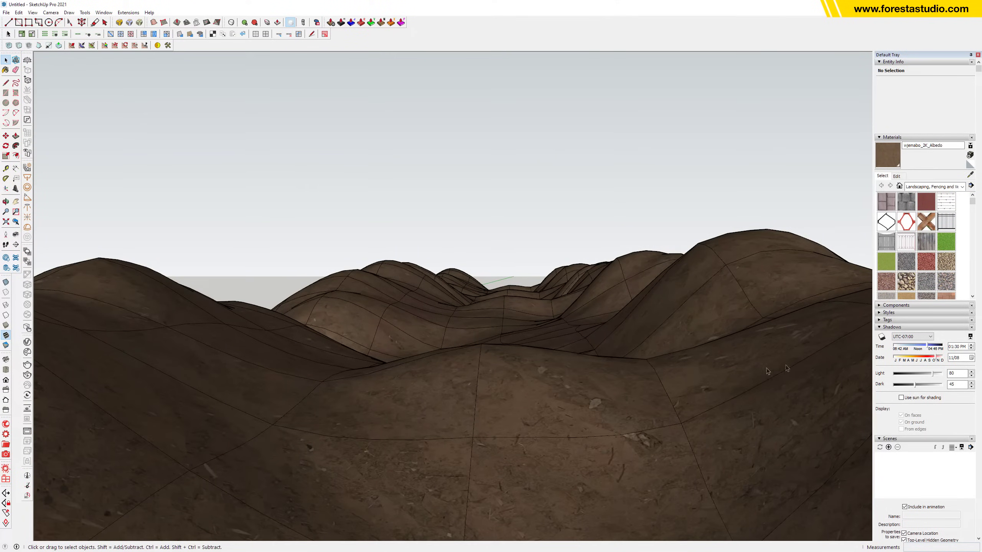
{"action": "left_click", "coordinate": [896, 176]}
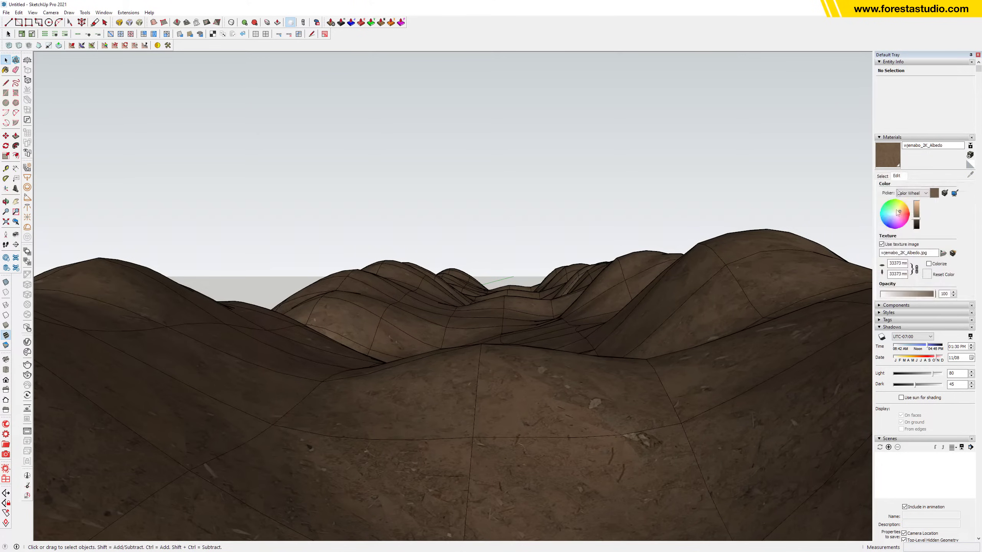
{"action": "left_click_drag", "start_coordinate": [893, 265], "coordinate": [874, 266]}
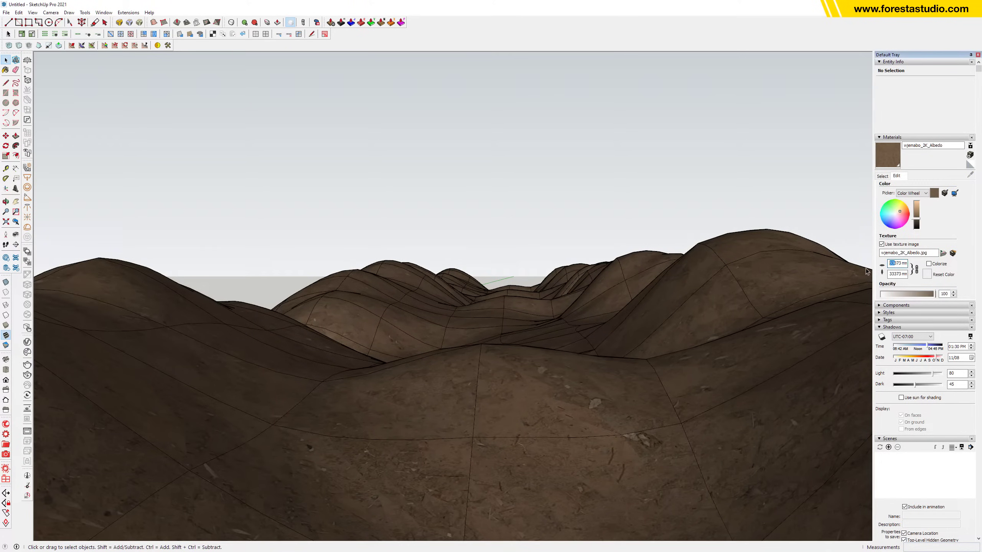
{"action": "type", "text": "10000"}
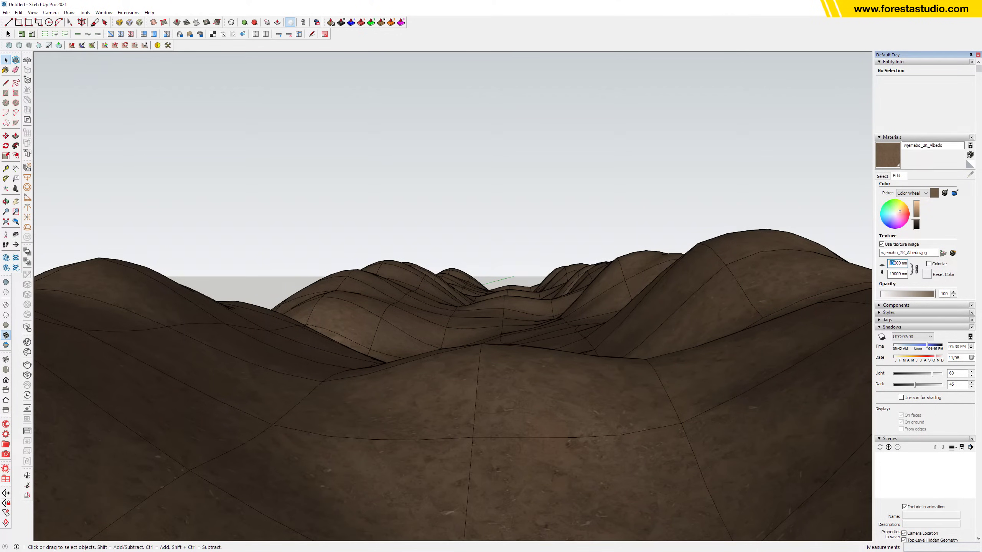
{"action": "type", "text": "5"}
{"action": "middle_click_drag", "start_coordinate": [584, 368], "coordinate": [674, 403]}
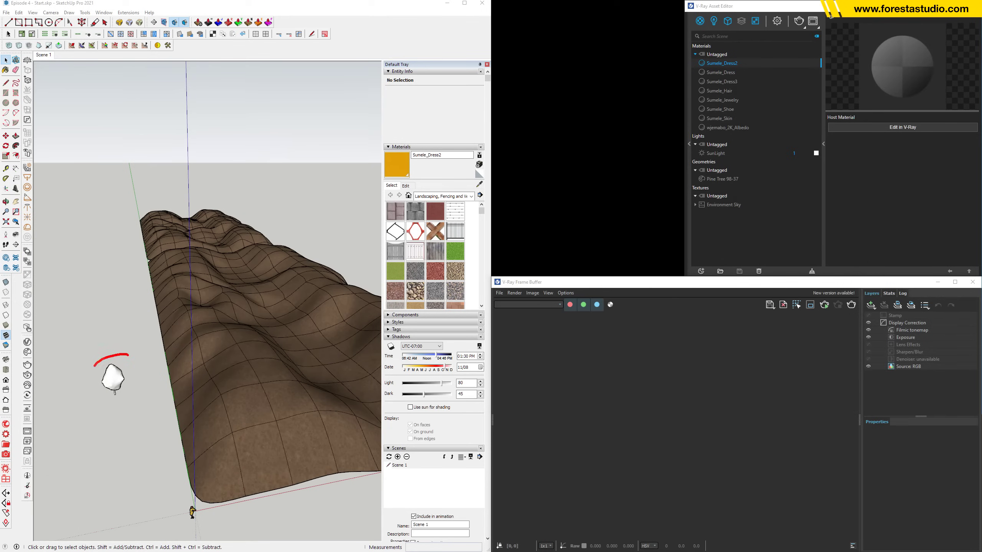
Select the terrain group in the Episode 4 - Start scene and create a V-Ray Scatter on it
{"action": "key", "text": "Escape"}
{"action": "mouse_move", "coordinate": [278, 383]}
{"action": "middle_mouse_down"}
{"action": "mouse_move", "coordinate": [311, 343]}
{"action": "mouse_move", "coordinate": [276, 345]}
{"action": "middle_mouse_up"}
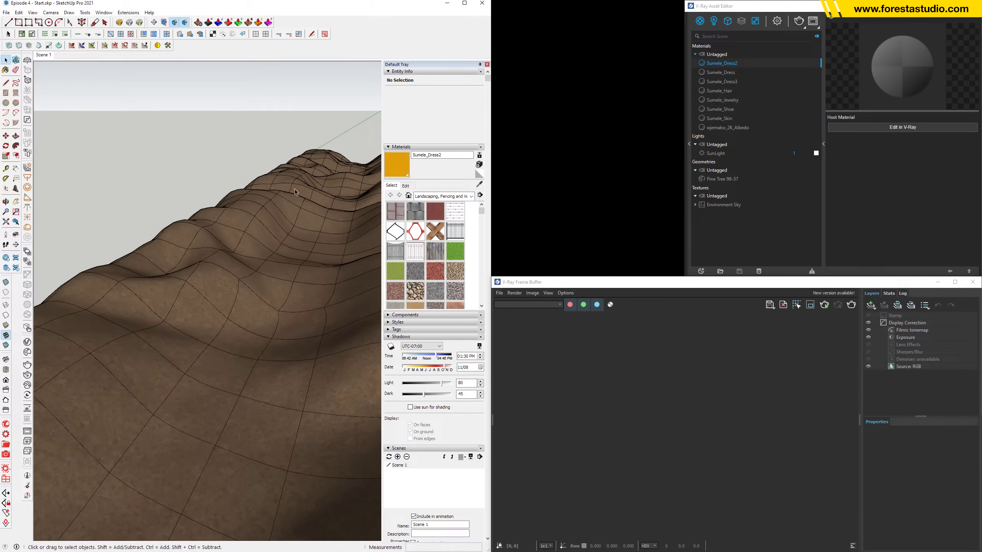
{"action": "mouse_move", "coordinate": [240, 299]}
{"action": "middle_mouse_down"}
{"action": "mouse_move", "coordinate": [276, 289]}
{"action": "mouse_move", "coordinate": [169, 338]}
{"action": "mouse_move", "coordinate": [219, 383]}
{"action": "mouse_move", "coordinate": [262, 317]}
{"action": "mouse_move", "coordinate": [230, 381]}
{"action": "mouse_move", "coordinate": [162, 449]}
{"action": "mouse_move", "coordinate": [301, 403]}
{"action": "mouse_move", "coordinate": [274, 410]}
{"action": "mouse_move", "coordinate": [136, 386]}
{"action": "mouse_move", "coordinate": [259, 387]}
{"action": "middle_mouse_up"}
{"action": "left_click", "coordinate": [266, 354]}
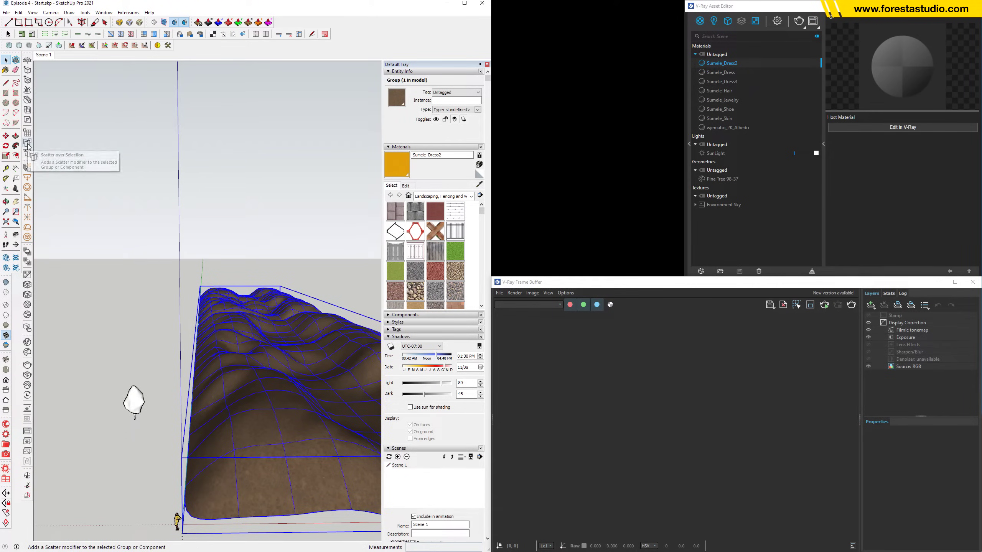
{"action": "left_click", "coordinate": [335, 337]}
{"action": "middle_click_drag", "start_coordinate": [296, 327], "coordinate": [138, 390]}
{"action": "scroll", "coordinate": [138, 311], "scroll_direction": "up", "scroll_amount": 3}
{"action": "key", "text": "space"}
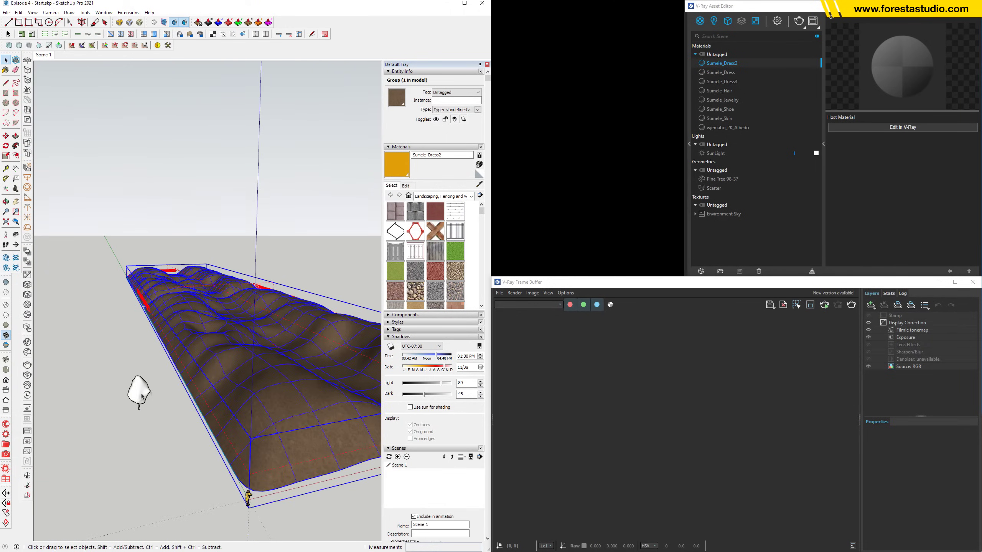
Add the Pine Tree 98-37 component as the guest of the terrain's scatter and view the bounding-box preview
{"action": "left_click", "coordinate": [137, 394]}
{"action": "left_click", "coordinate": [149, 307]}
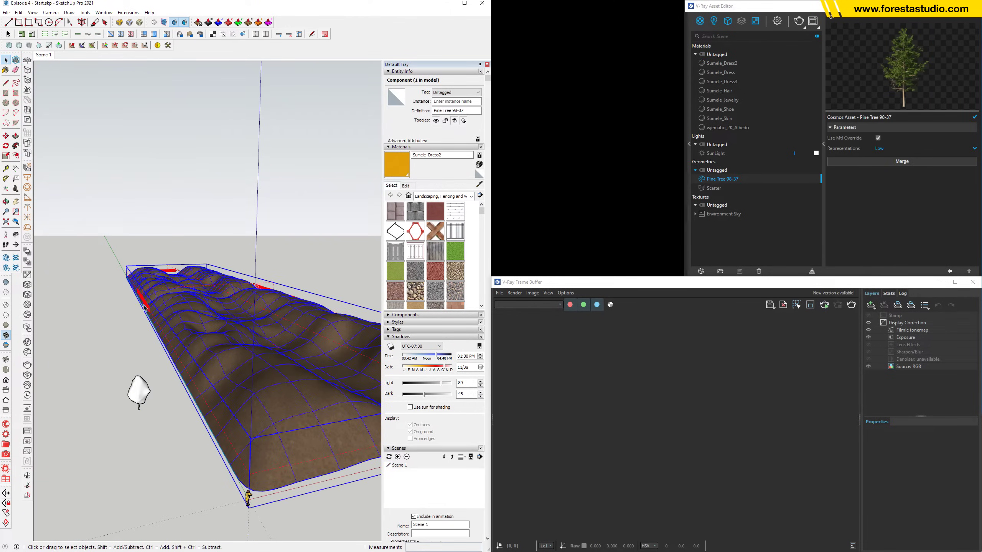
{"action": "left_click", "coordinate": [727, 22]}
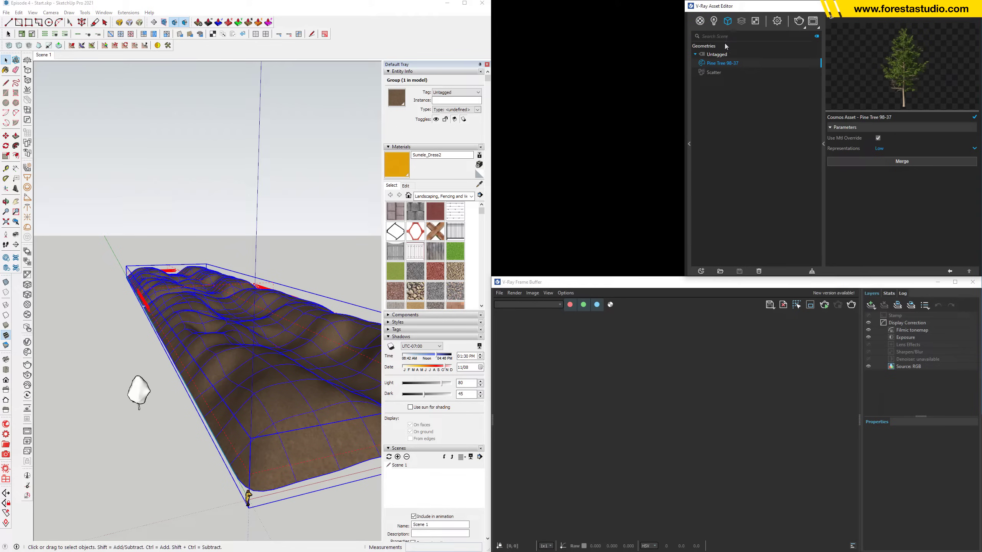
{"action": "left_click", "coordinate": [147, 394]}
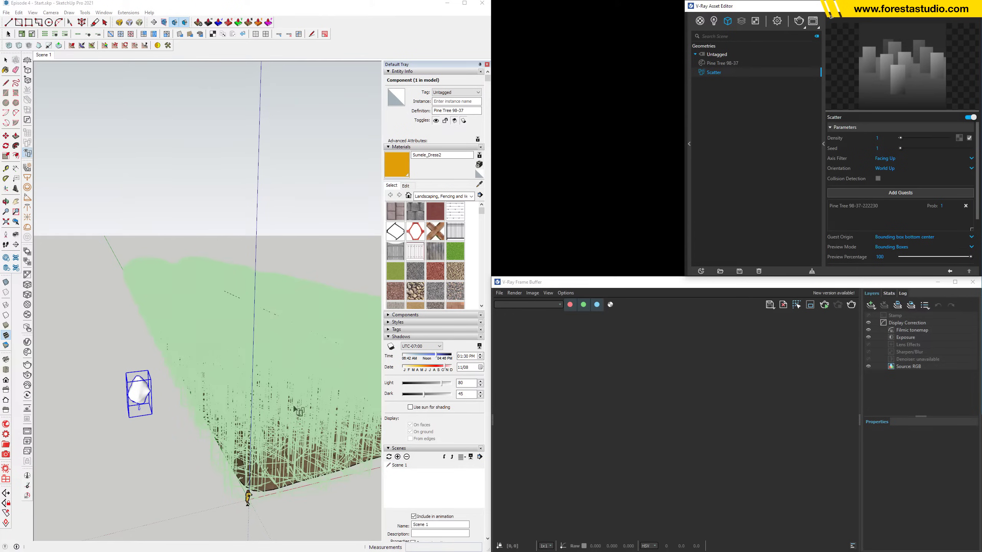
{"action": "middle_click_drag", "start_coordinate": [299, 411], "coordinate": [203, 372]}
Return to the Scene 1 camera view and start a V-Ray interactive render
{"action": "left_click", "coordinate": [43, 56]}
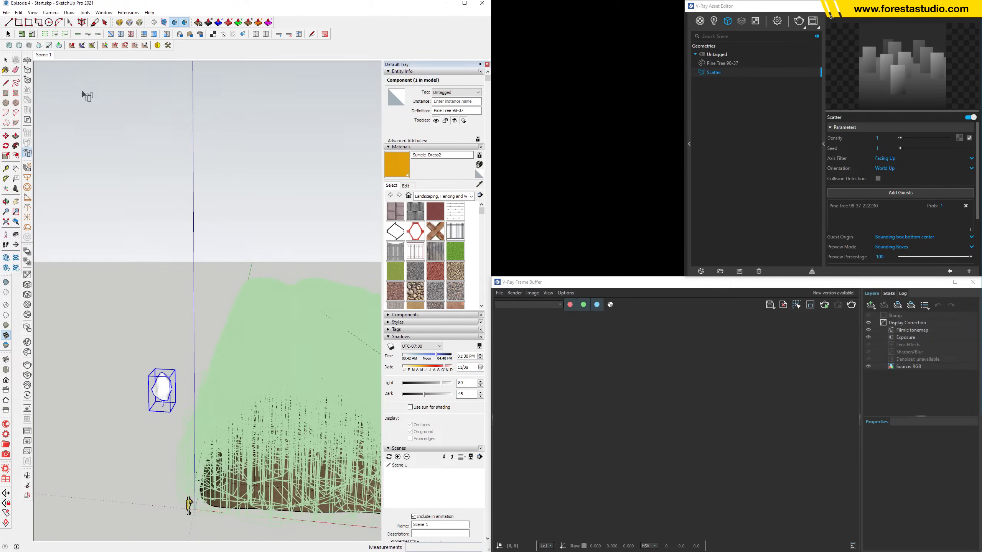
{"action": "left_click", "coordinate": [6, 60]}
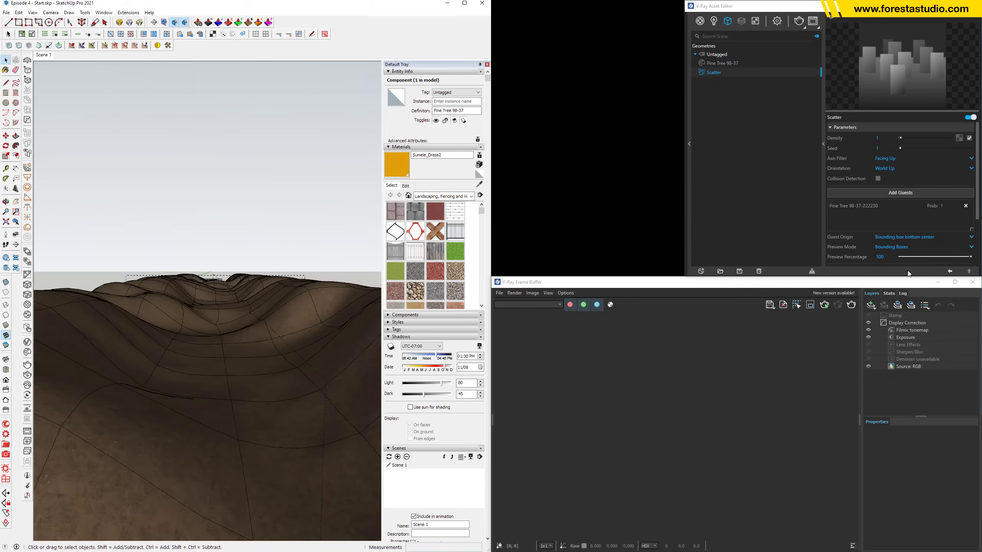
{"action": "left_click", "coordinate": [824, 305]}
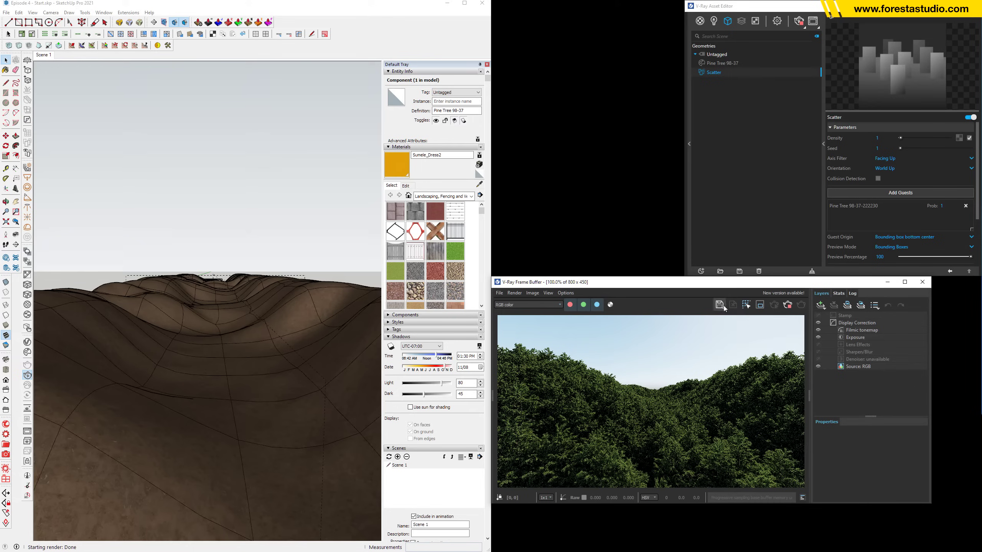
Lower the pine scatter's density to 0.2, compare the render, and raise it to 0.3
{"action": "left_click", "coordinate": [882, 139]}
{"action": "key", "text": "BackSpace"}
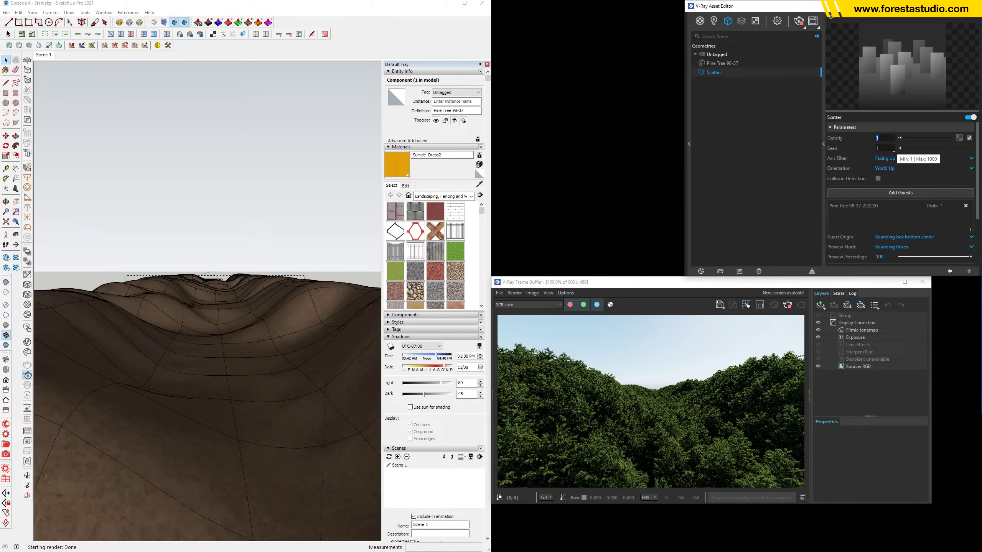
{"action": "key", "text": "Return"}
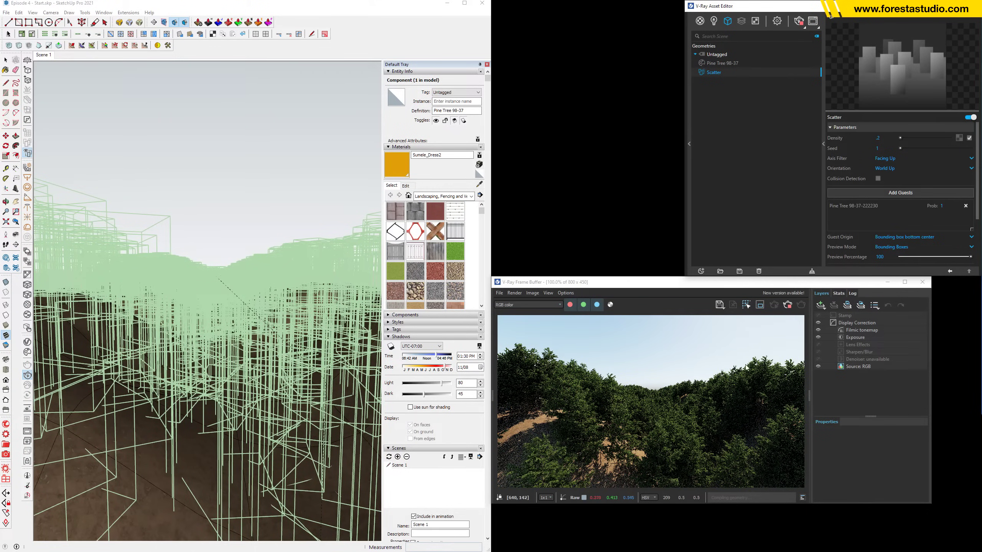
{"action": "left_click_drag", "start_coordinate": [883, 139], "coordinate": [854, 140]}
{"action": "type", "text": ".3"}
{"action": "key", "text": "Return"}
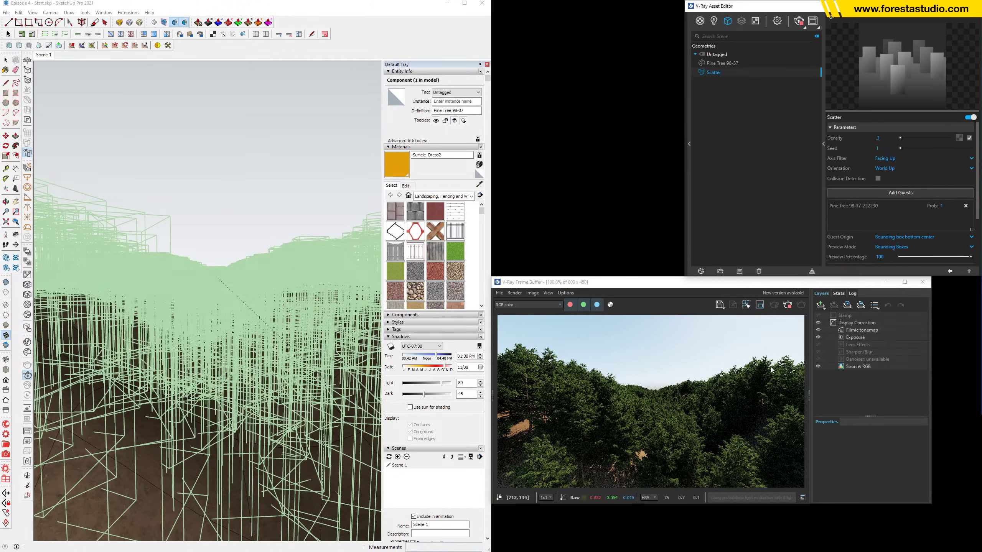
Compare the render with the Exposure and Filmic tonemap layers switched off in turn, leaving both switched on
{"action": "left_click", "coordinate": [825, 332]}
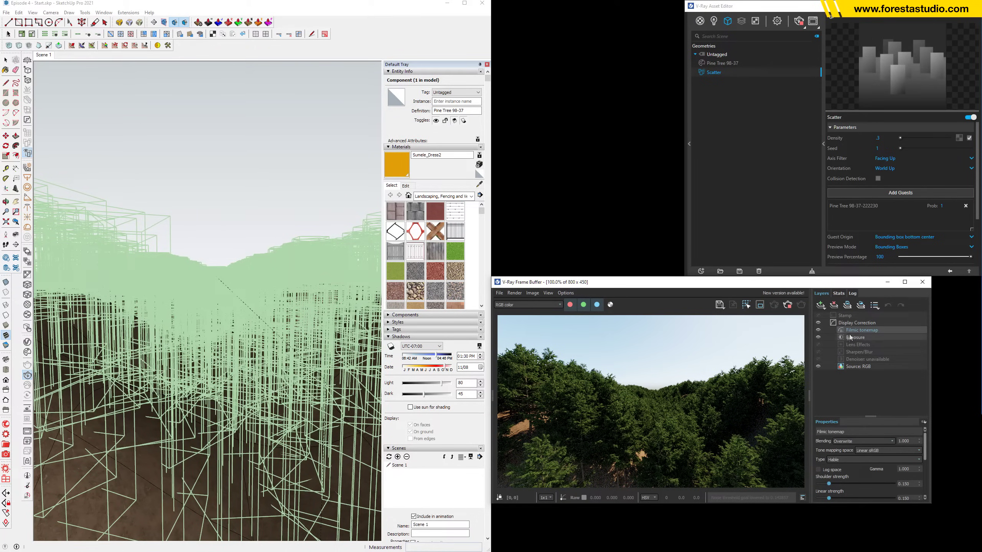
{"action": "left_click", "coordinate": [819, 337]}
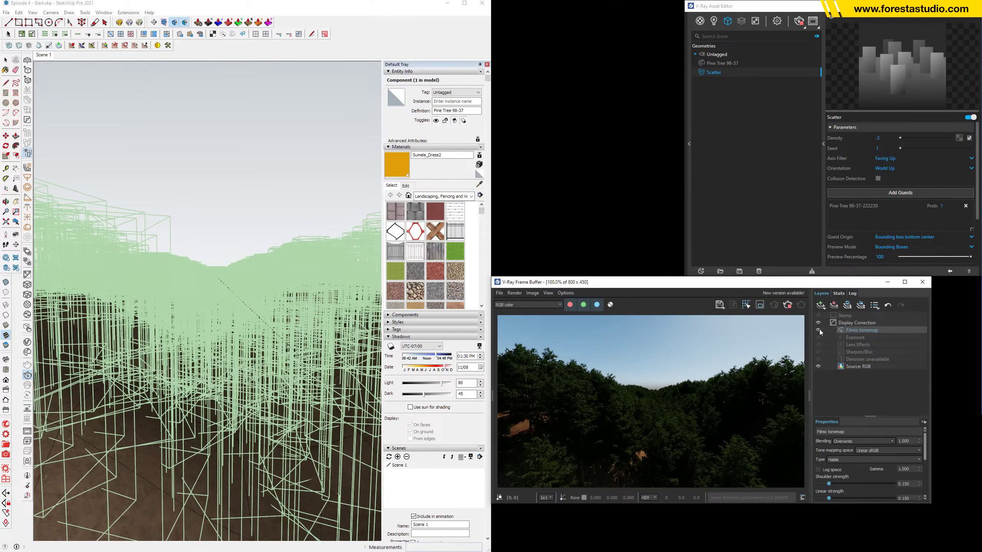
{"action": "left_click", "coordinate": [818, 329]}
{"action": "left_click", "coordinate": [818, 337]}
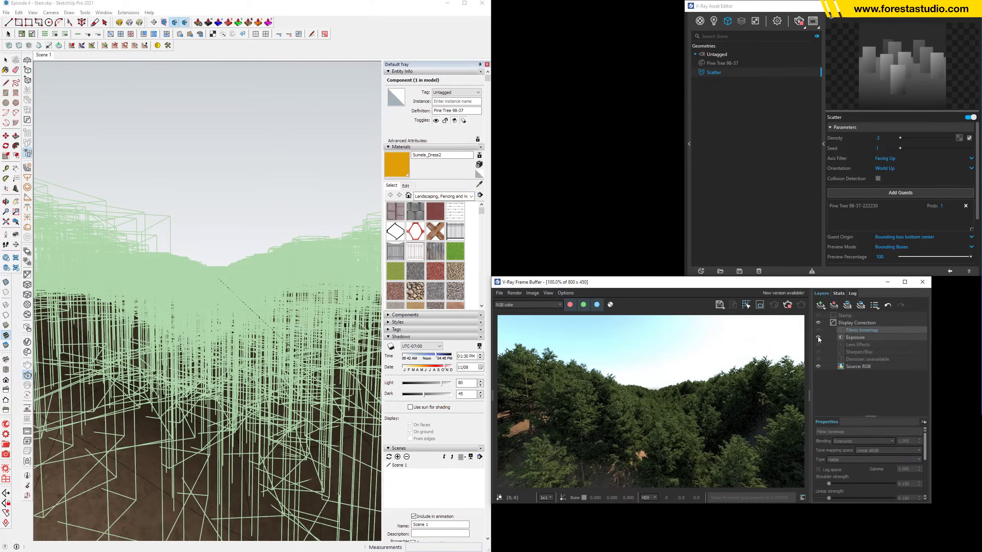
{"action": "left_click", "coordinate": [818, 330]}
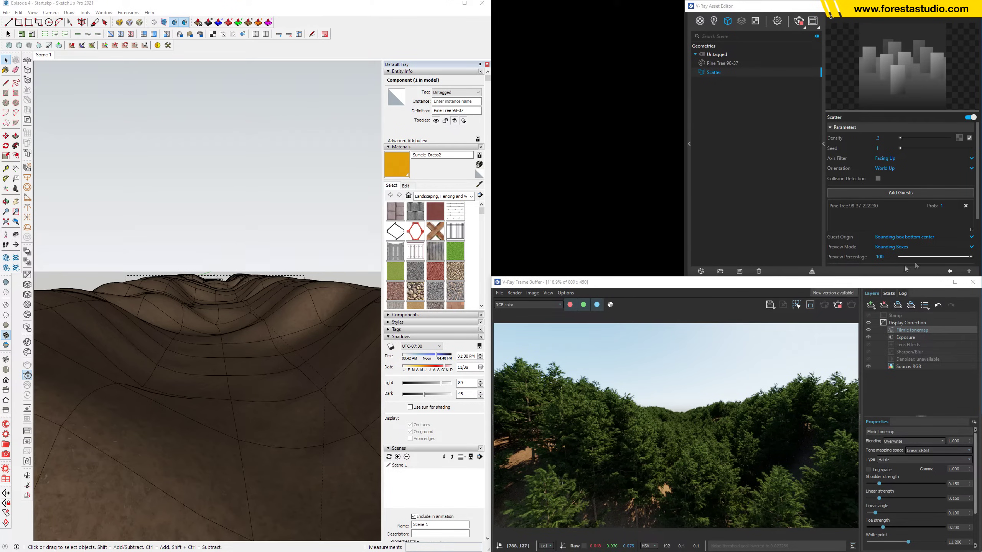
Enable the Volumetric Environment with Aerial Perspective in the render settings and set its visibility range to 500
{"action": "left_click", "coordinate": [776, 21]}
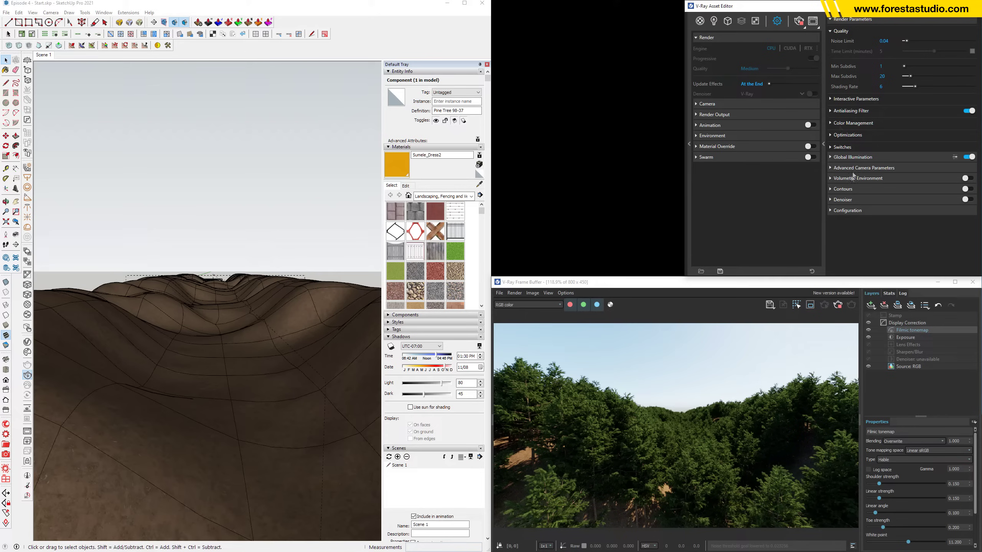
{"action": "left_click", "coordinate": [831, 178]}
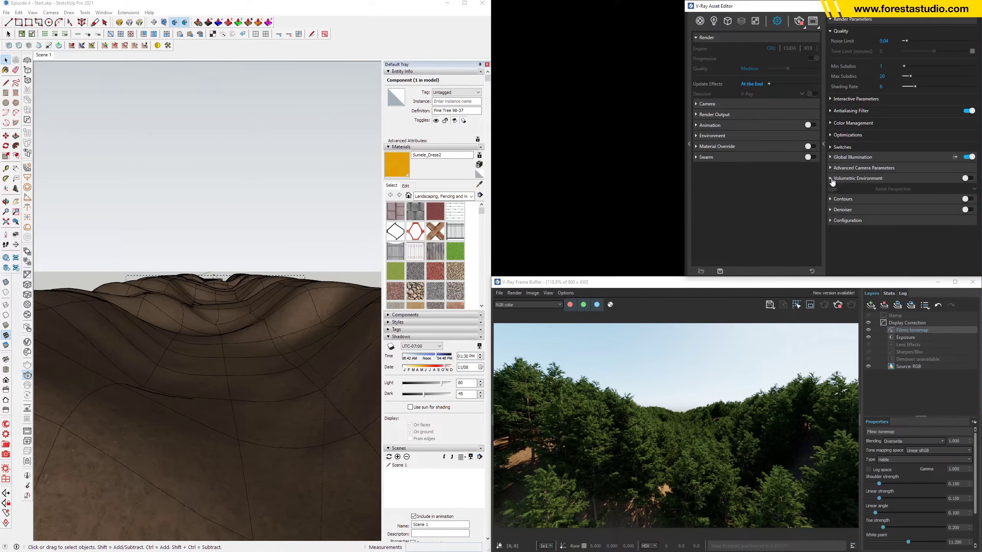
{"action": "left_click", "coordinate": [967, 178]}
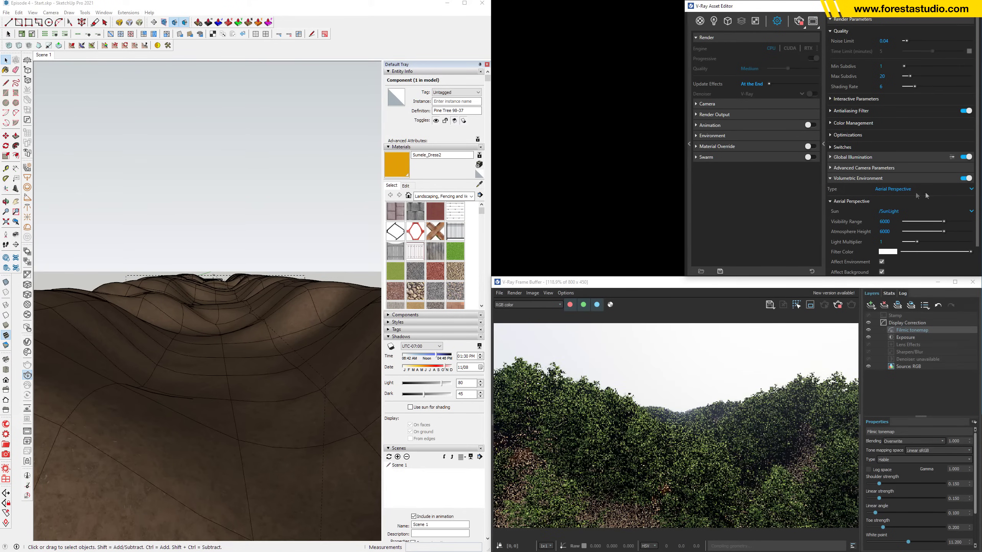
{"action": "left_click", "coordinate": [892, 222]}
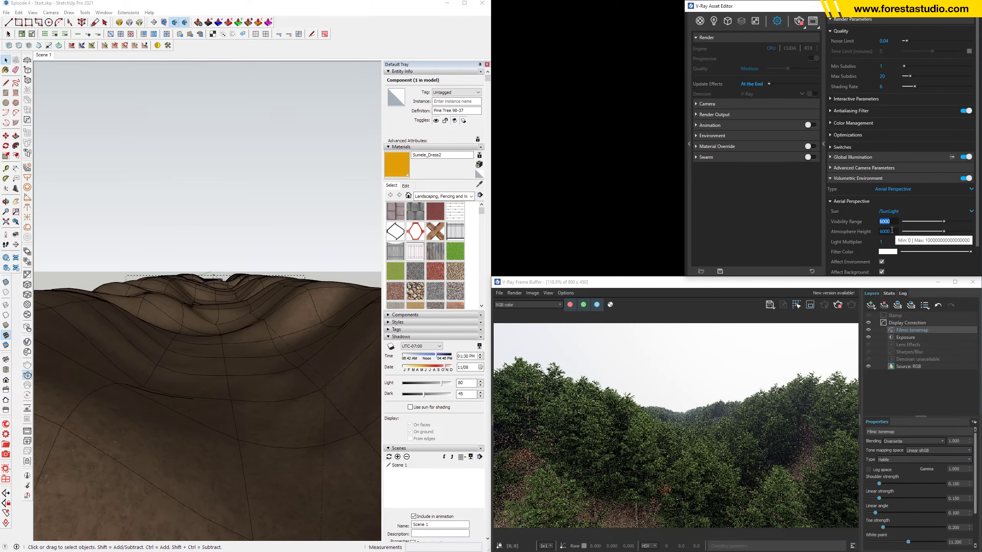
{"action": "type", "text": "500"}
{"action": "key", "text": "Return"}
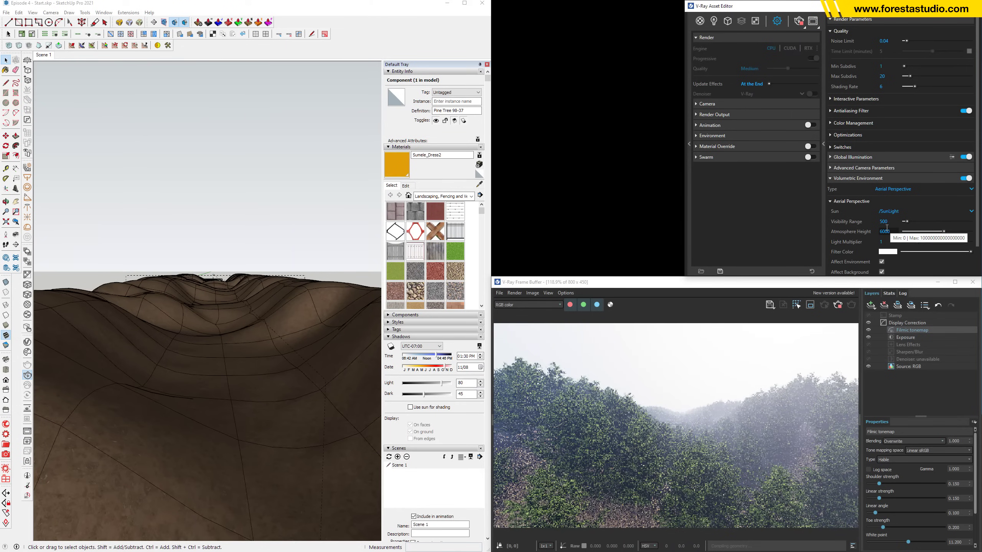
Set the Aerial Perspective visibility range to 1000
{"action": "left_click", "coordinate": [883, 230]}
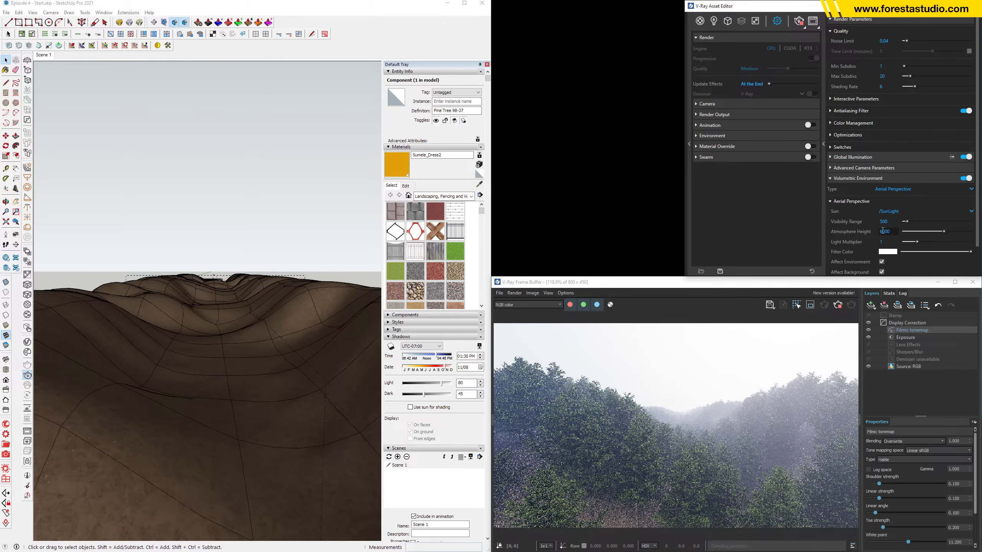
{"action": "left_click", "coordinate": [883, 221]}
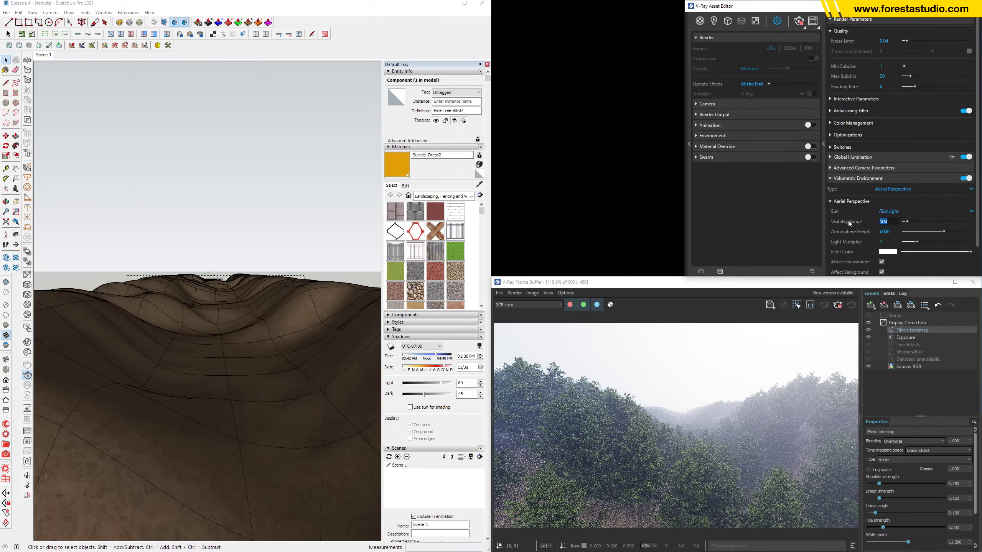
{"action": "type", "text": "1000"}
{"action": "key", "text": "Return"}
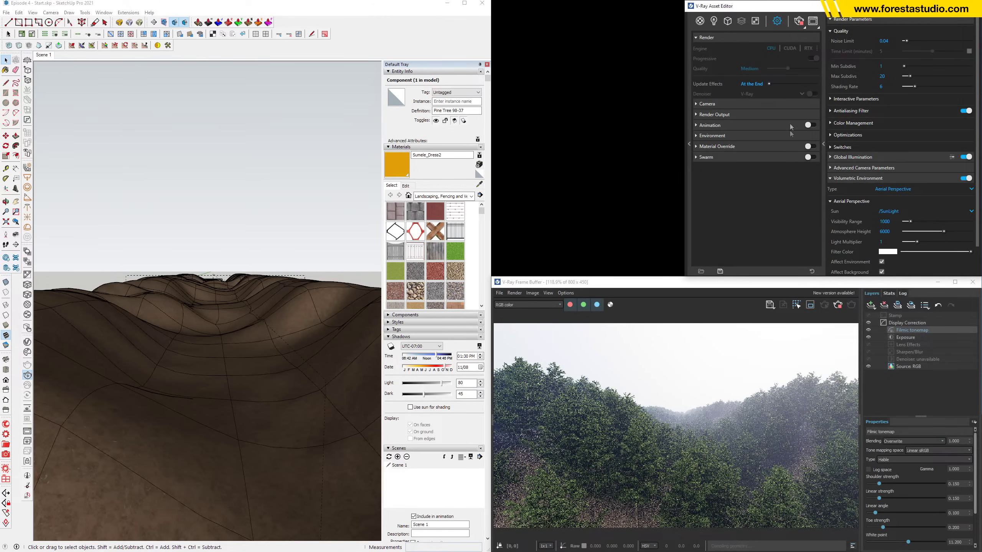
Raise the pine scatter's density to 0.4 to fill the gaps in the forest
{"action": "left_click", "coordinate": [713, 20]}
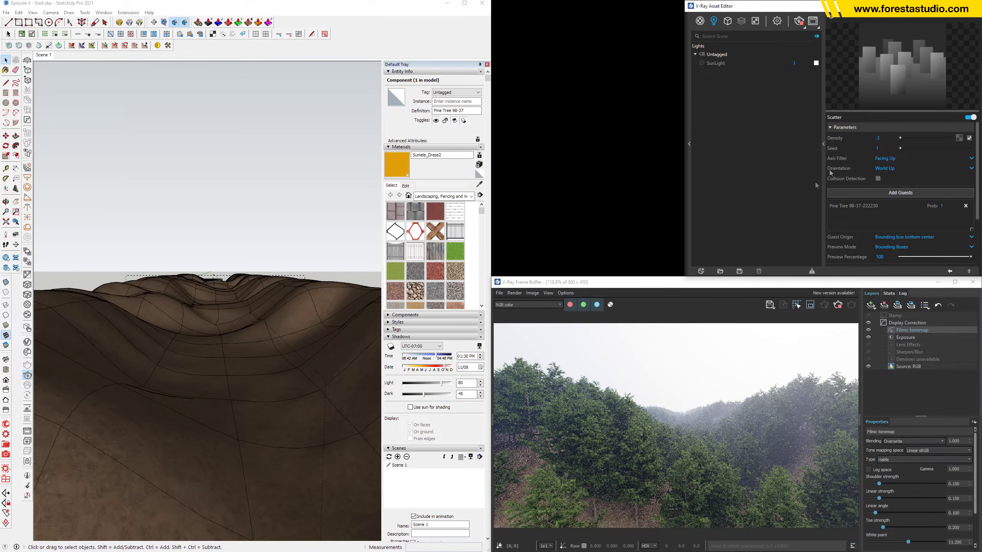
{"action": "left_click", "coordinate": [876, 139]}
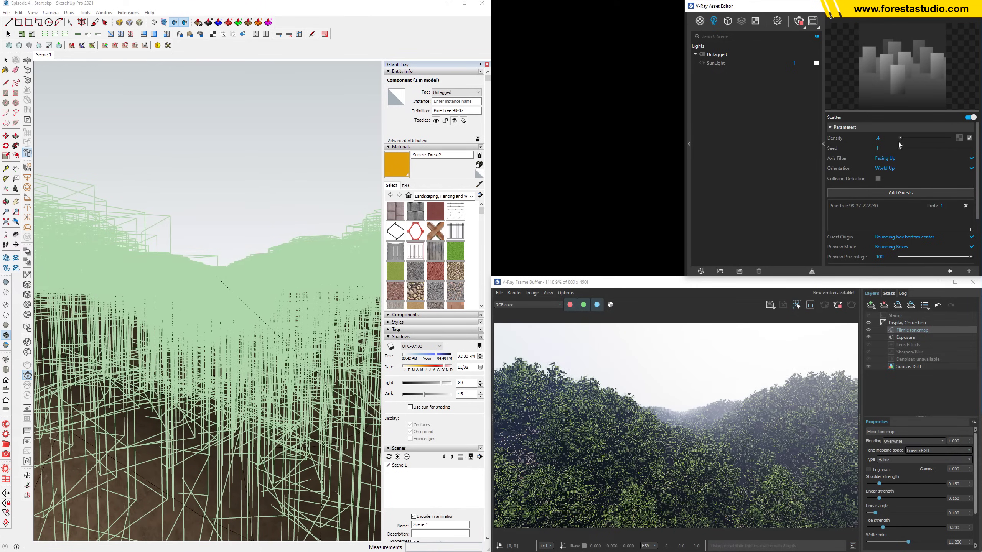
{"action": "left_click", "coordinate": [877, 147]}
{"action": "key", "text": "Return"}
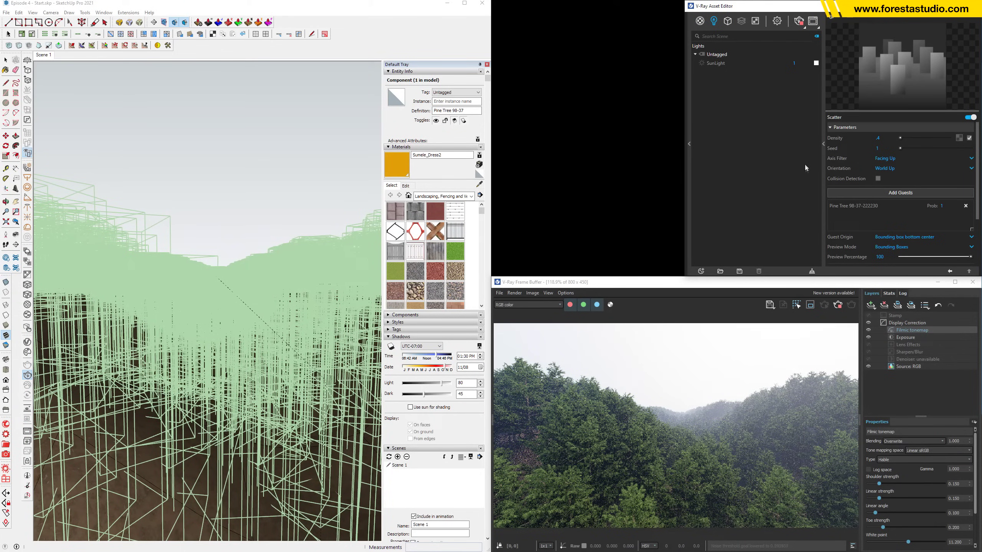
Set the render output size to 2560 × 1440 in the render settings
{"action": "left_click", "coordinate": [776, 21]}
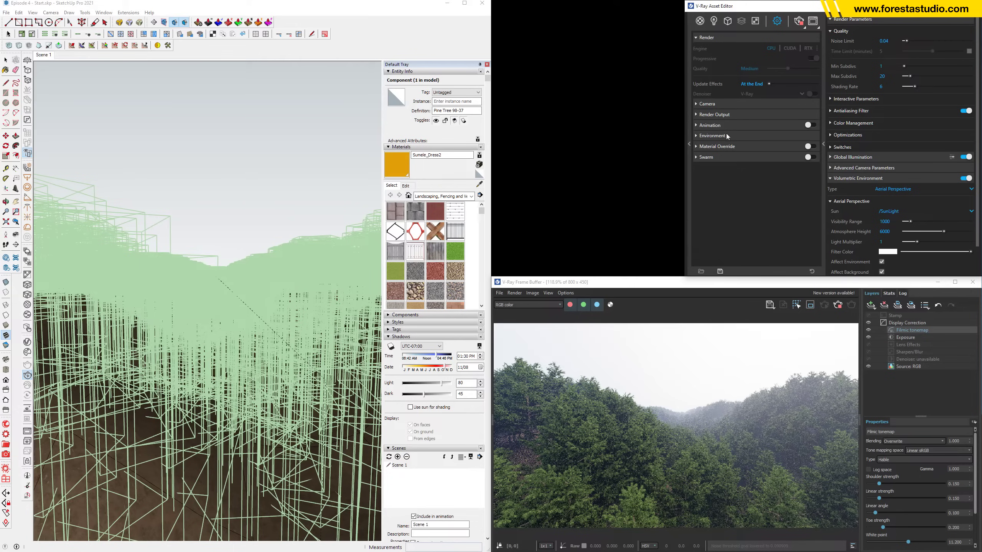
{"action": "left_click", "coordinate": [729, 115]}
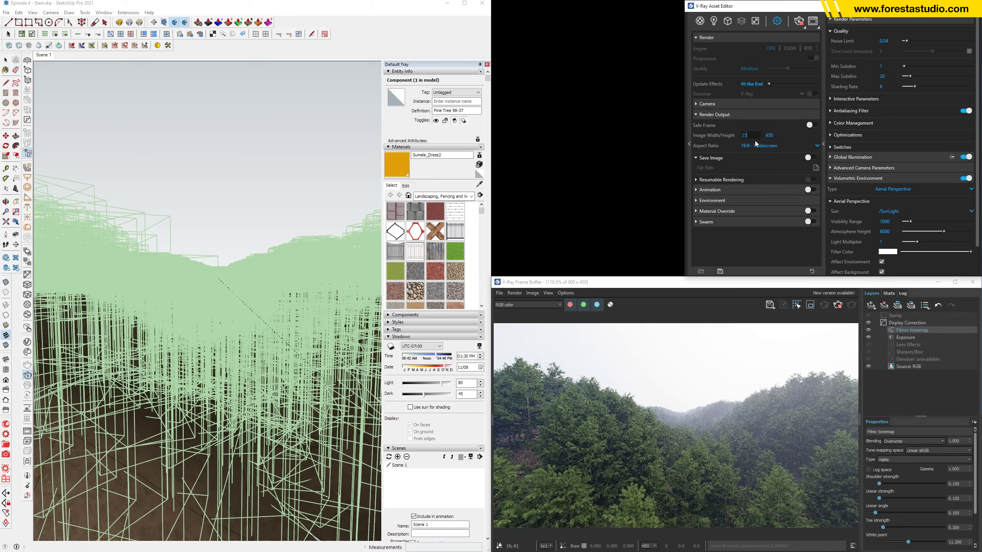
{"action": "type", "text": "2560"}
{"action": "key", "text": "Return"}
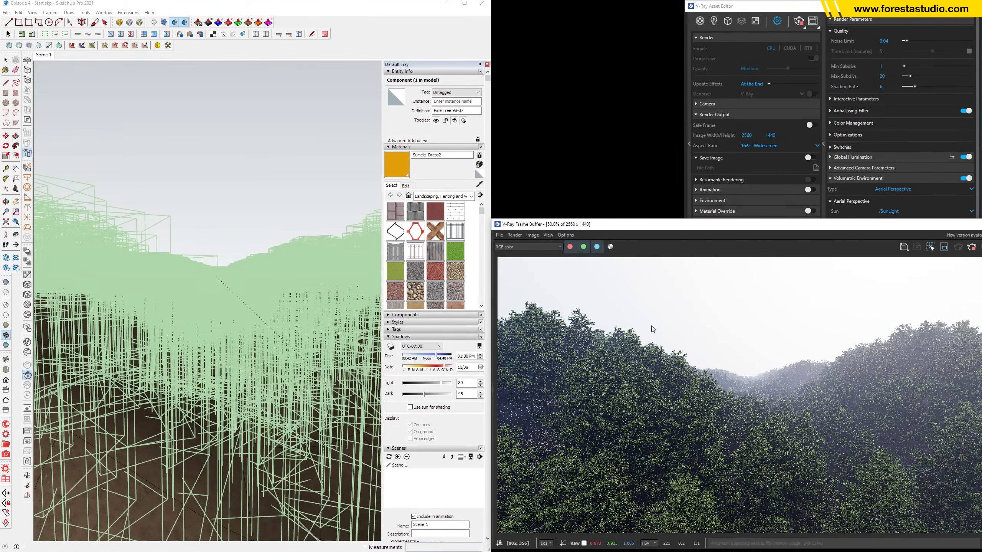
Restore and snap the enlarged frame buffer window below the Asset Editor, and fit the whole render inside it
{"action": "key", "text": "super+Left"}
{"action": "key", "text": "super+Down"}
{"action": "key", "text": "super+Down"}
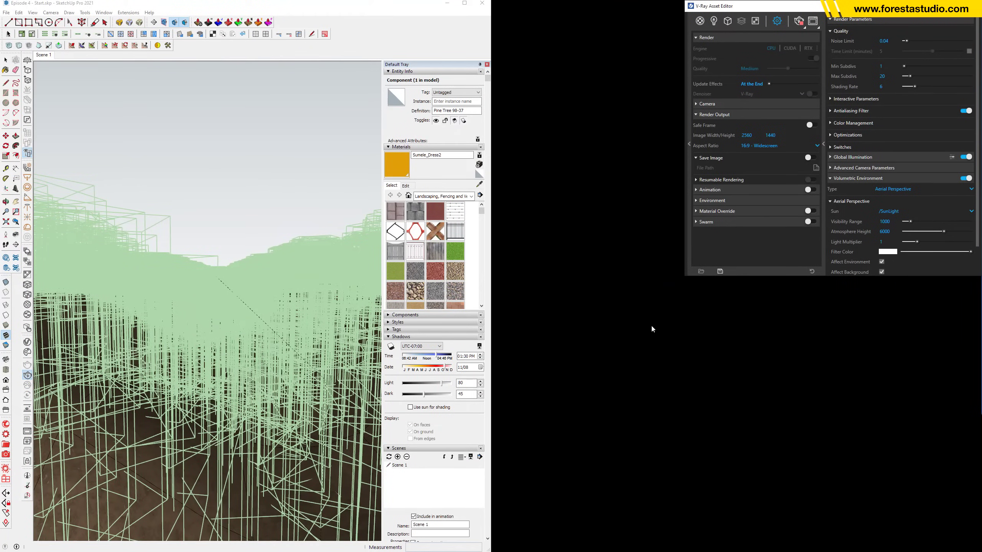
{"action": "left_click", "coordinate": [764, 332]}
{"action": "key", "text": "alt+Tab"}
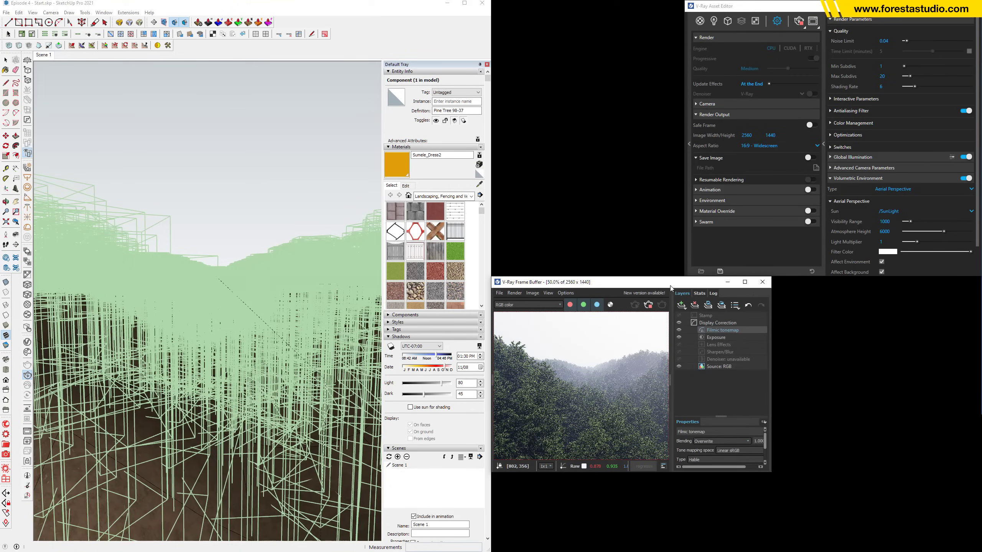
{"action": "key", "text": "super+Right"}
{"action": "key", "text": "super+Down"}
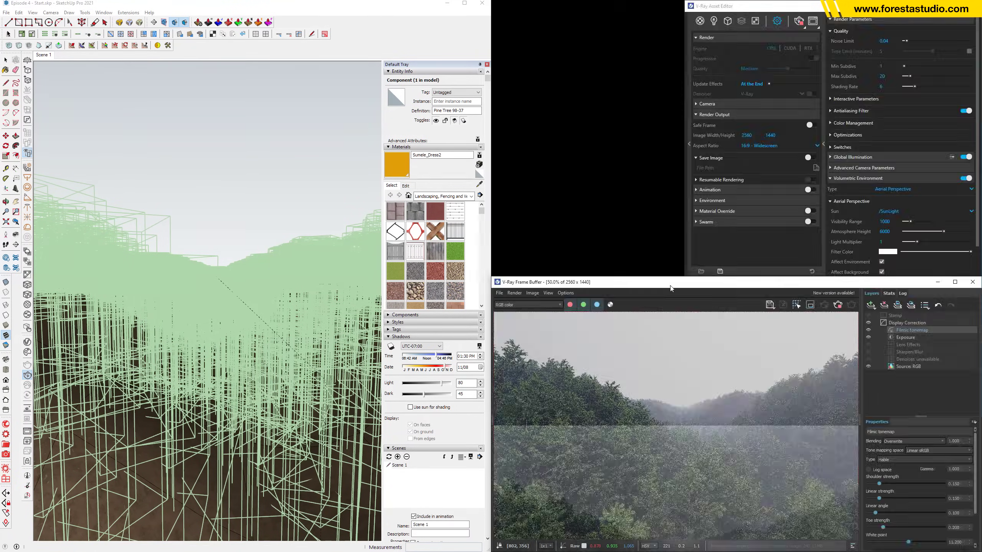
{"action": "scroll", "coordinate": [755, 381], "scroll_direction": "down", "scroll_amount": 2}
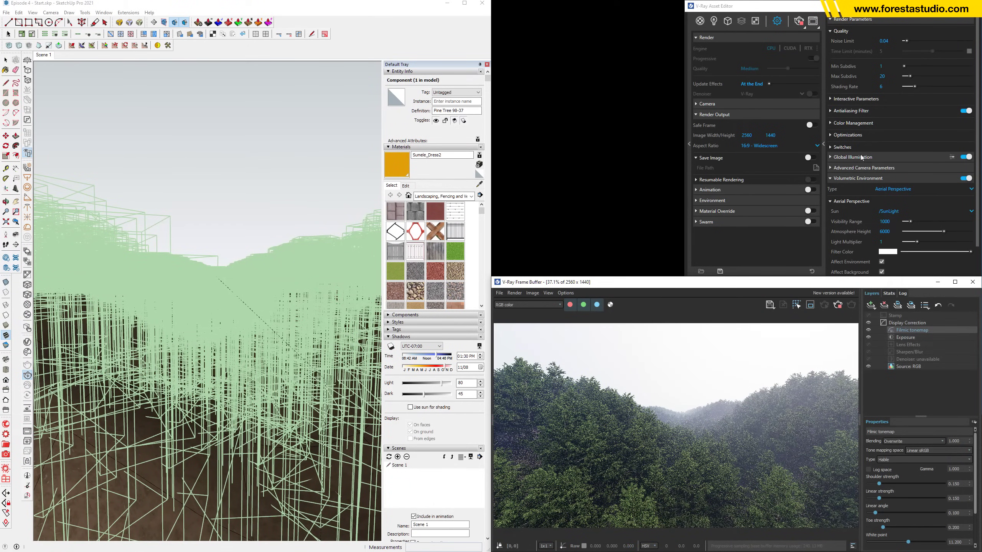
Start a final production render with the denoiser enabled and the render quality raised to High
{"action": "left_click", "coordinate": [857, 178]}
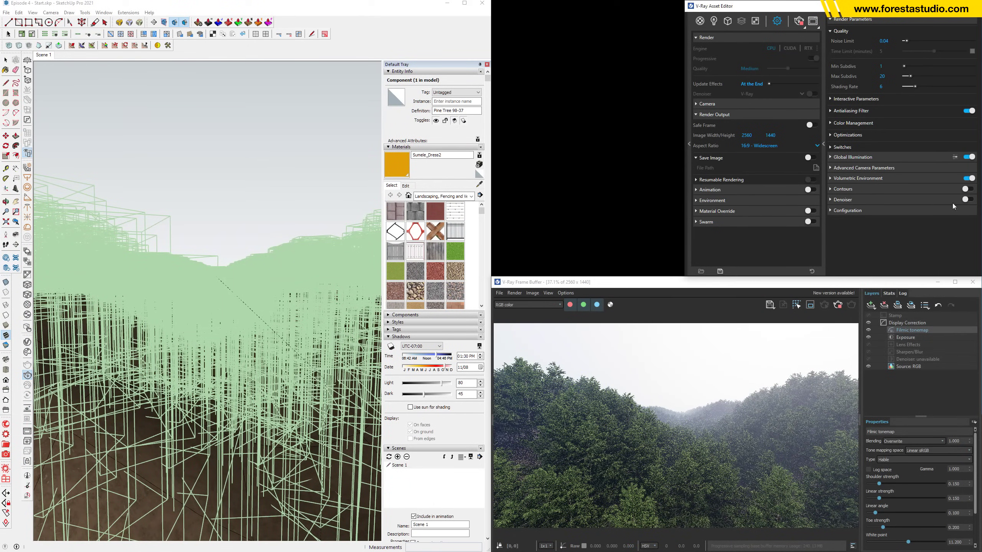
{"action": "left_click", "coordinate": [969, 199]}
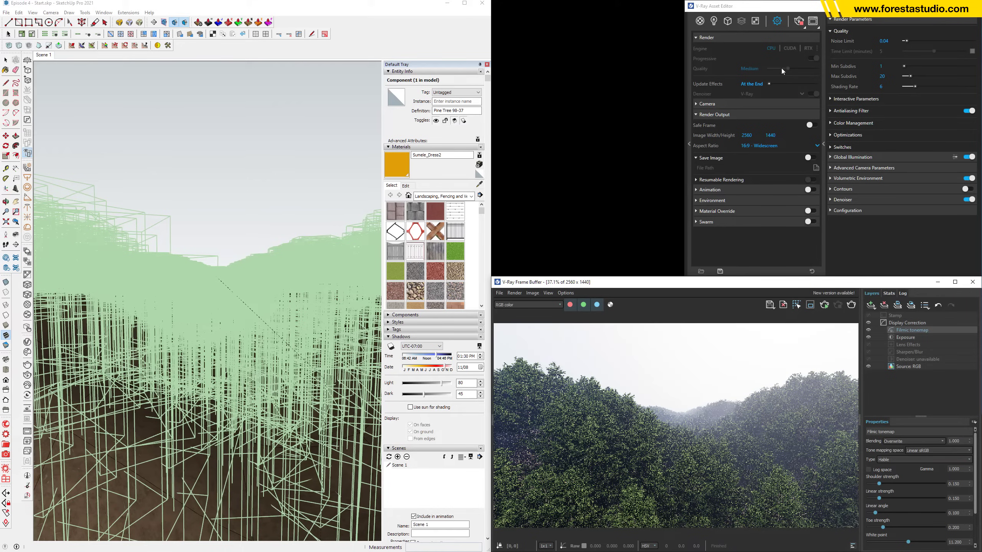
{"action": "left_click_drag", "start_coordinate": [787, 68], "coordinate": [807, 68]}
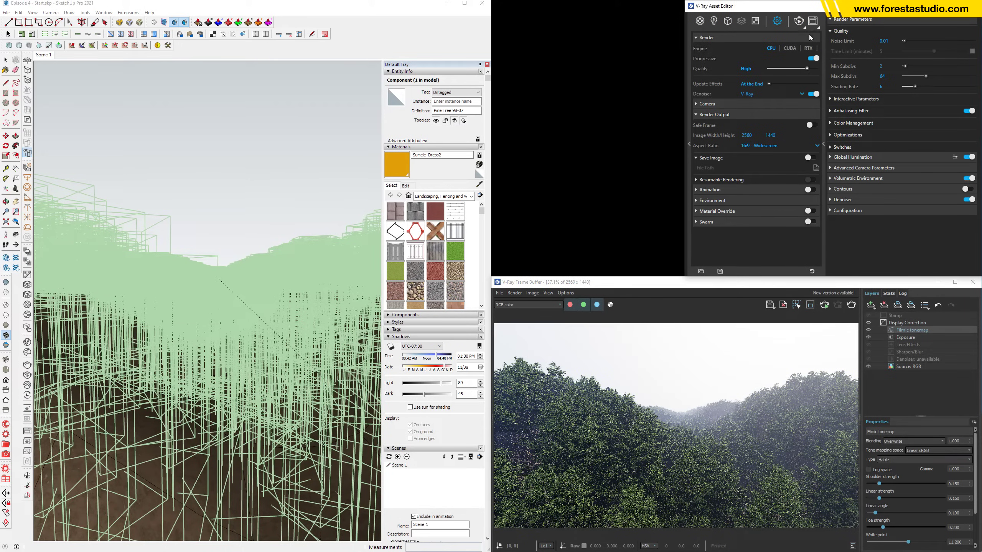
{"action": "left_click", "coordinate": [852, 306]}
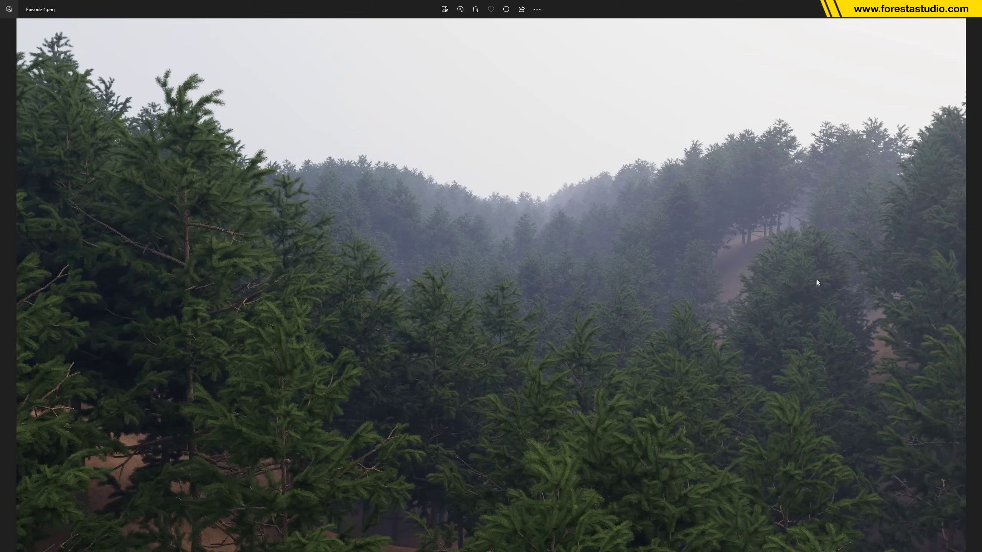
In Lightroom, set the forest render's Highlights to -50, Shadows to +33, Whites to +21, Blacks to -67 and Clarity to +10
{"action": "key", "text": "Right"}
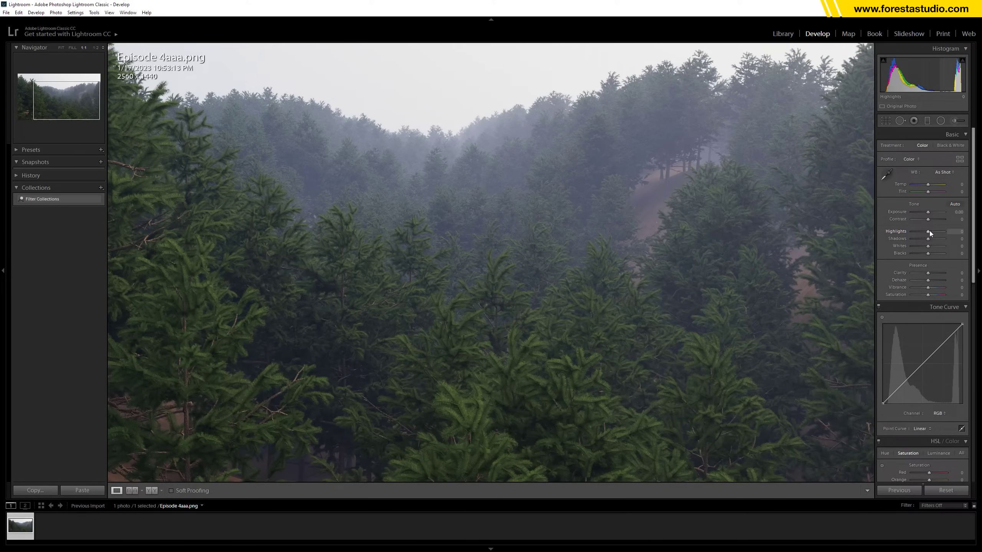
{"action": "mouse_move", "coordinate": [928, 232]}
{"action": "left_mouse_down"}
{"action": "mouse_move", "coordinate": [914, 232]}
{"action": "mouse_move", "coordinate": [937, 239]}
{"action": "mouse_move", "coordinate": [931, 246]}
{"action": "left_mouse_up"}
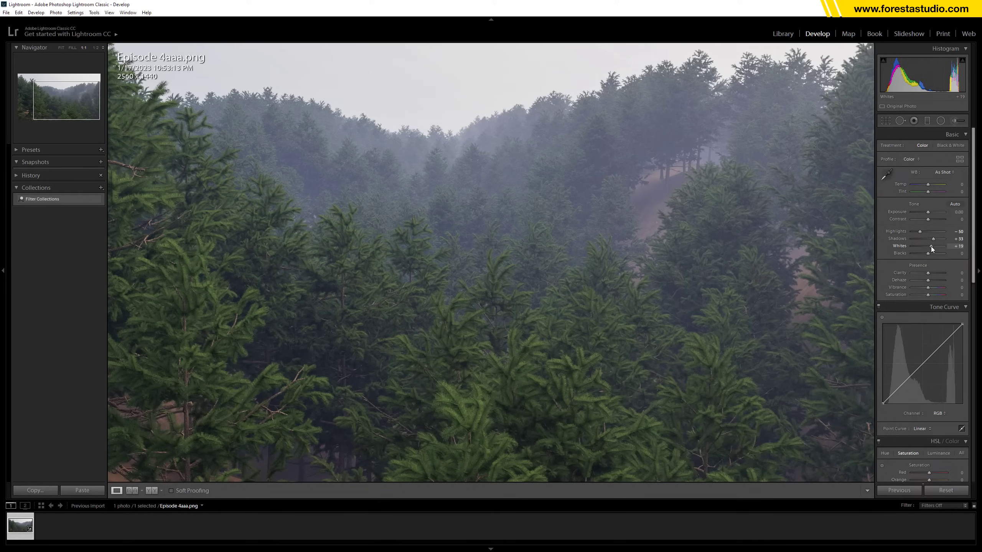
{"action": "left_click_drag", "start_coordinate": [930, 246], "coordinate": [917, 253]}
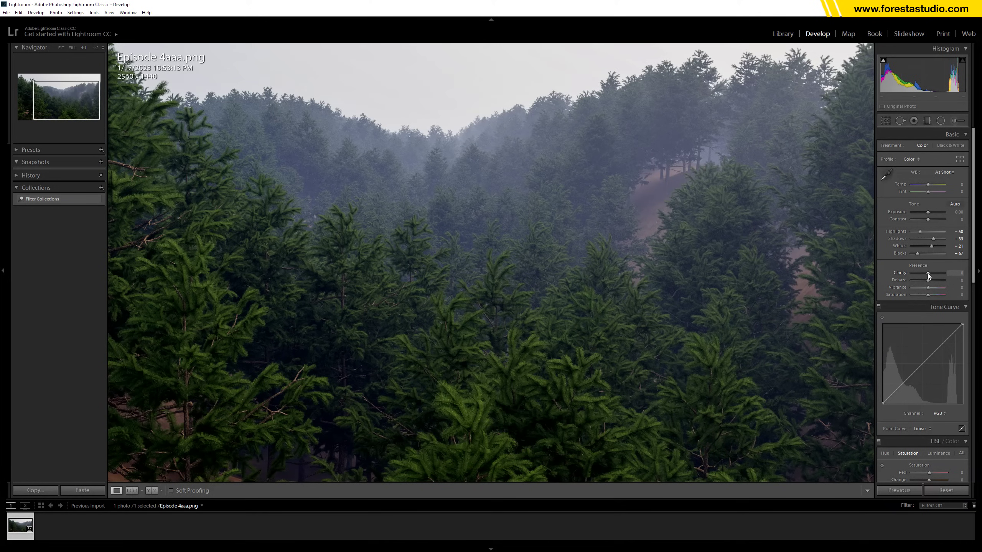
{"action": "left_click_drag", "start_coordinate": [928, 274], "coordinate": [929, 274]}
Shape the RGB tone curve with a lifted black point and slightly darkened shadows, and set the green saturation to -33
{"action": "left_click", "coordinate": [924, 365]}
{"action": "left_click_drag", "start_coordinate": [902, 384], "coordinate": [901, 388]}
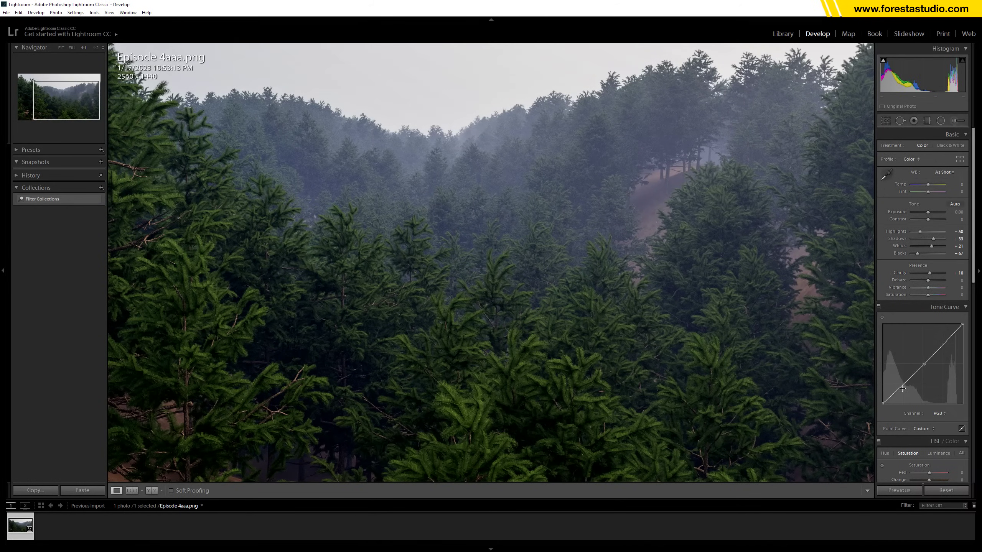
{"action": "left_click", "coordinate": [903, 385]}
{"action": "left_click", "coordinate": [894, 395]}
{"action": "left_click_drag", "start_coordinate": [883, 403], "coordinate": [882, 394]}
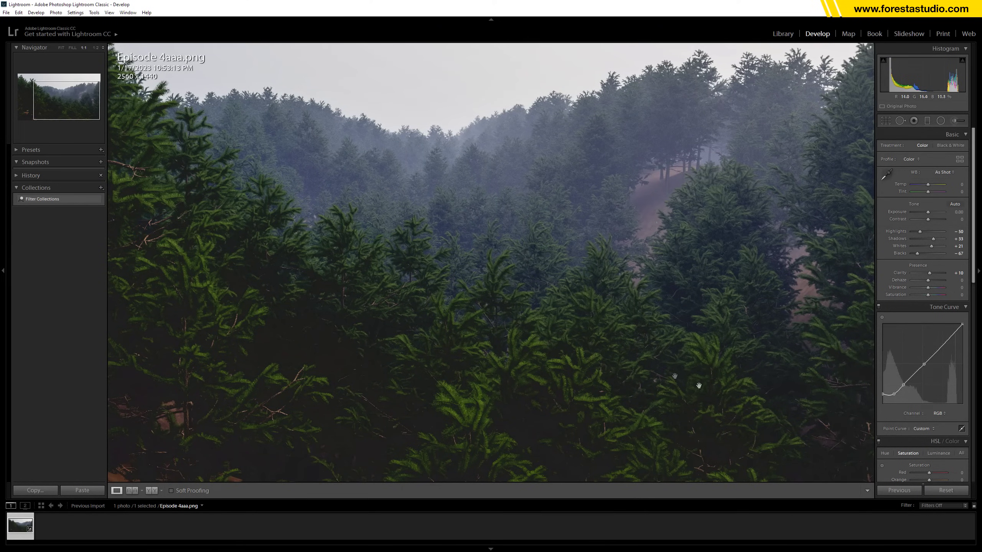
{"action": "mouse_move", "coordinate": [894, 395]}
{"action": "left_mouse_down"}
{"action": "mouse_move", "coordinate": [882, 394]}
{"action": "mouse_move", "coordinate": [891, 392]}
{"action": "left_mouse_up"}
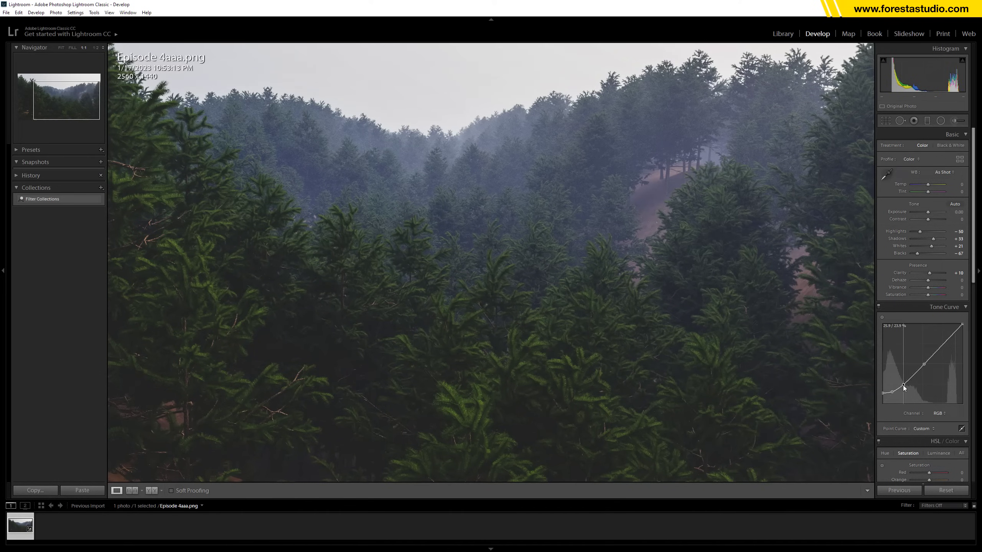
{"action": "left_click_drag", "start_coordinate": [902, 385], "coordinate": [901, 385]}
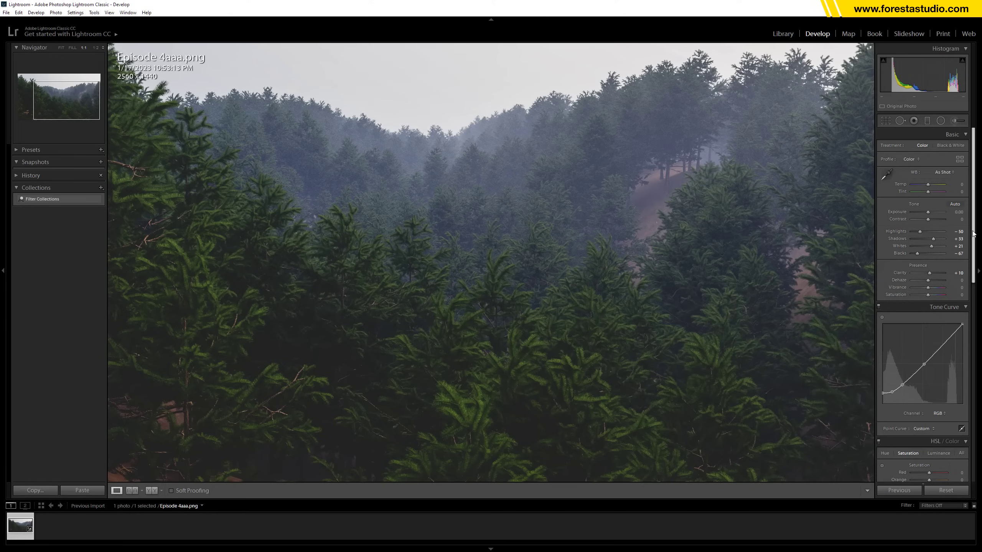
{"action": "left_click_drag", "start_coordinate": [972, 233], "coordinate": [972, 287]}
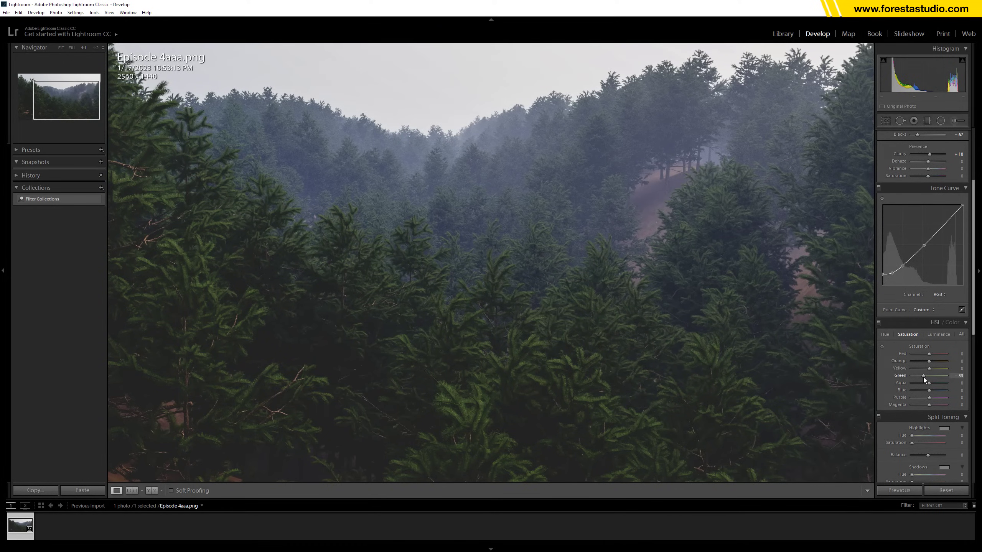
Split-tone the image with hue 200 for highlights and shadows, using saturation 7 for the highlights and 14 for the shadows
{"action": "left_click_drag", "start_coordinate": [972, 304], "coordinate": [973, 365]}
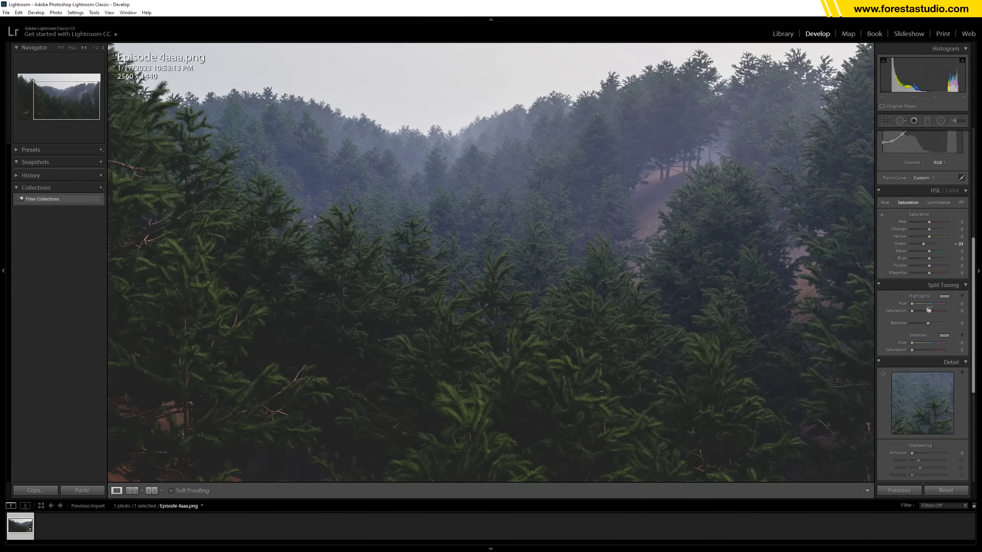
{"action": "left_click", "coordinate": [955, 304]}
{"action": "left_click", "coordinate": [961, 343]}
{"action": "type", "text": "200"}
{"action": "left_click", "coordinate": [911, 312]}
{"action": "left_click_drag", "start_coordinate": [912, 311], "coordinate": [917, 311]}
{"action": "left_click_drag", "start_coordinate": [912, 350], "coordinate": [913, 350]}
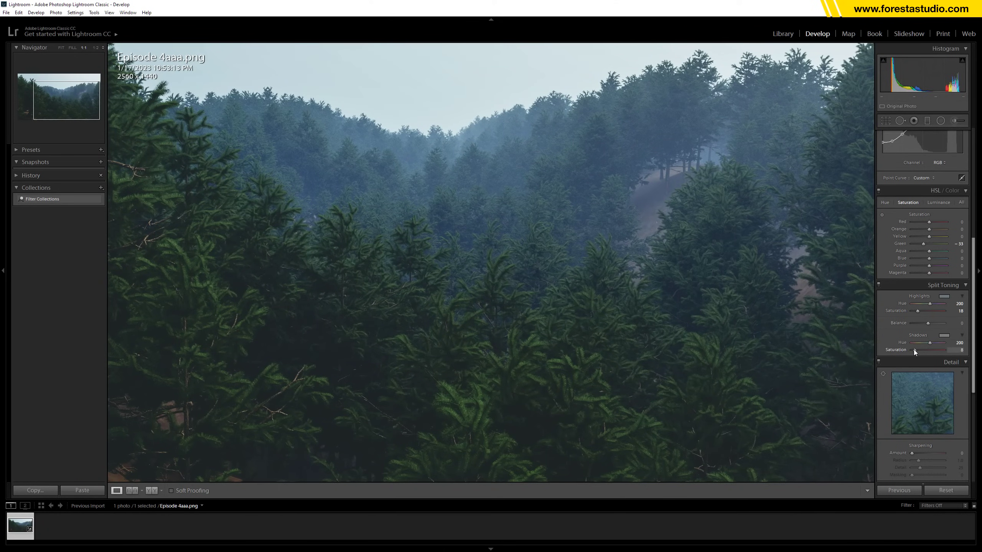
{"action": "left_click_drag", "start_coordinate": [913, 350], "coordinate": [915, 350]}
{"action": "left_click_drag", "start_coordinate": [917, 312], "coordinate": [914, 312]}
{"action": "left_click_drag", "start_coordinate": [912, 350], "coordinate": [915, 349]}
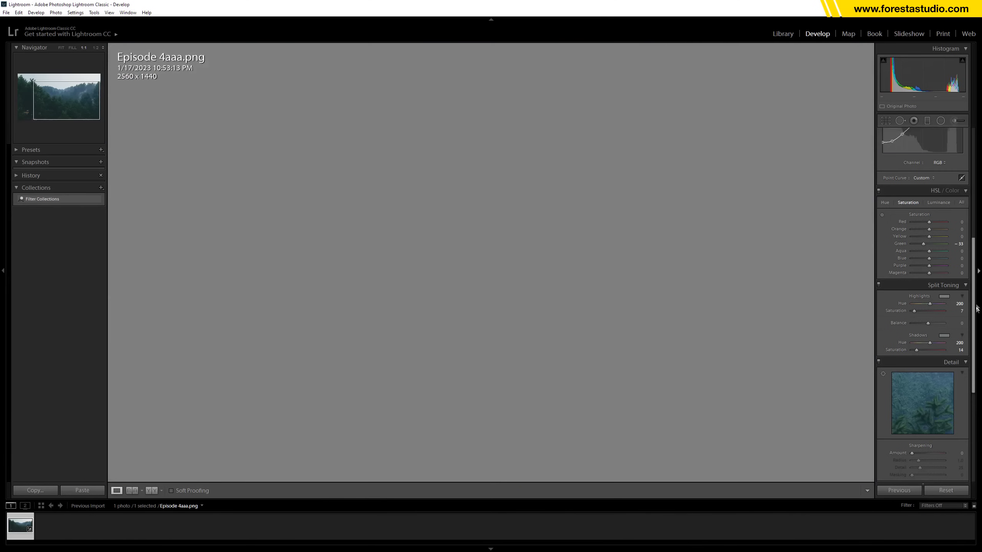
Fit the whole image in view and add a post-crop vignette with an amount of -17
{"action": "left_click", "coordinate": [976, 306]}
{"action": "key", "text": "z"}
{"action": "mouse_move", "coordinate": [977, 298]}
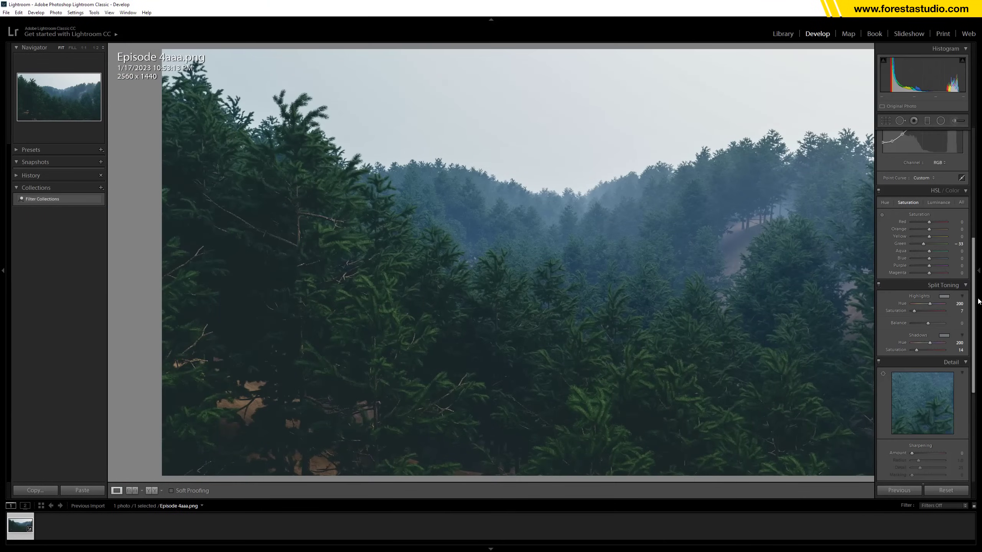
{"action": "scroll", "coordinate": [954, 329], "scroll_direction": "down", "scroll_amount": 3}
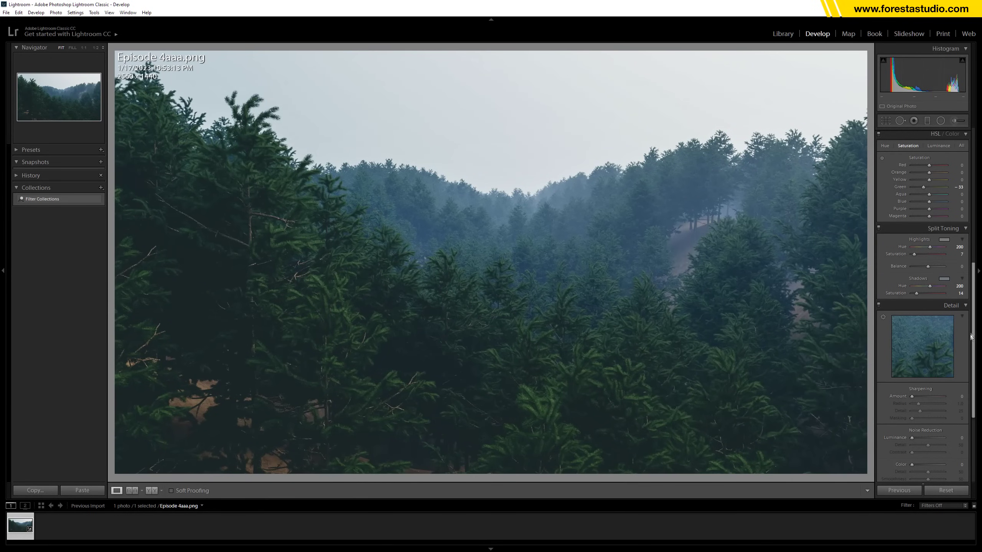
{"action": "left_click_drag", "start_coordinate": [970, 336], "coordinate": [925, 399]}
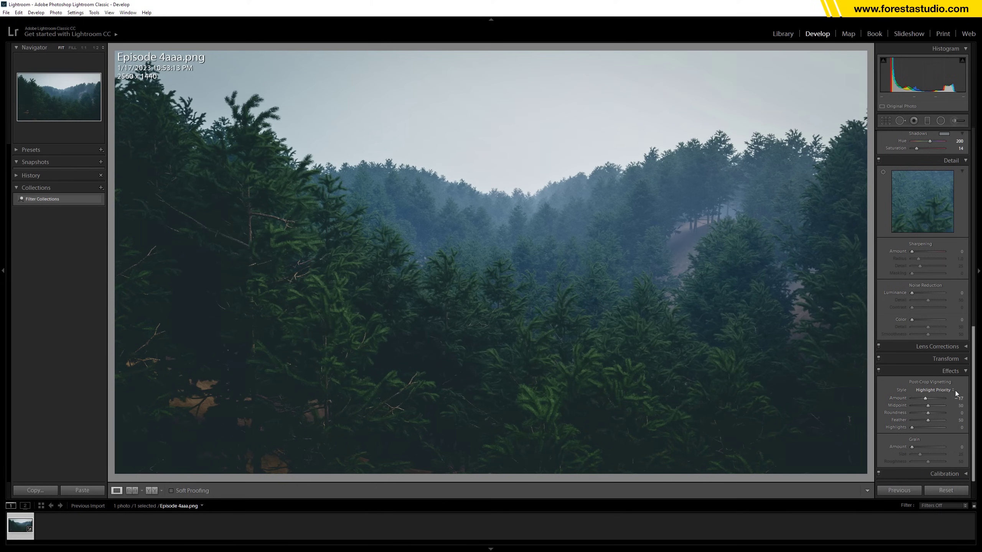
Lower the orange saturation to -38 to mute the bare ground at the lower-left trees, and reduce the green saturation further
{"action": "left_click_drag", "start_coordinate": [974, 397], "coordinate": [973, 373]}
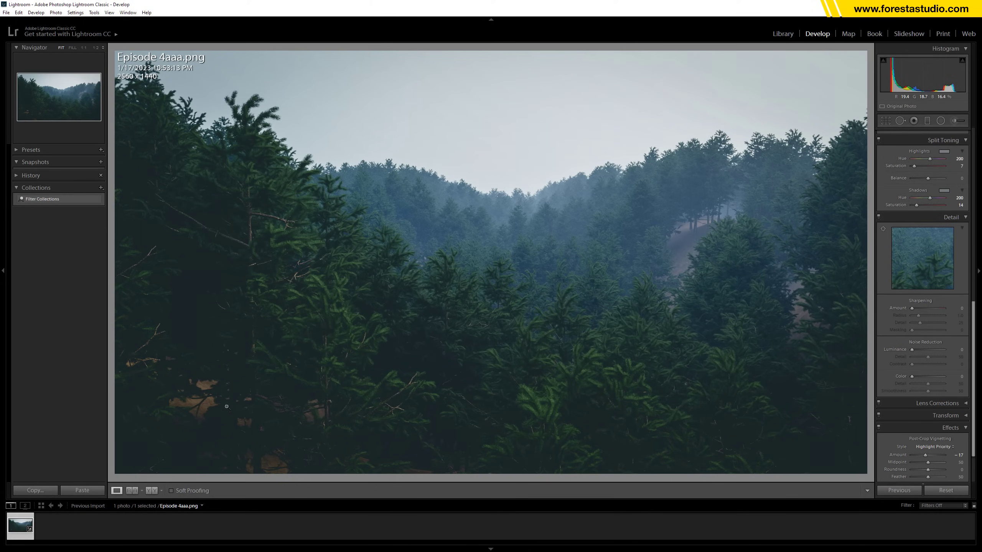
{"action": "mouse_move", "coordinate": [283, 323]}
{"action": "left_mouse_down"}
{"action": "mouse_move", "coordinate": [129, 373]}
{"action": "mouse_move", "coordinate": [332, 368]}
{"action": "left_mouse_up"}
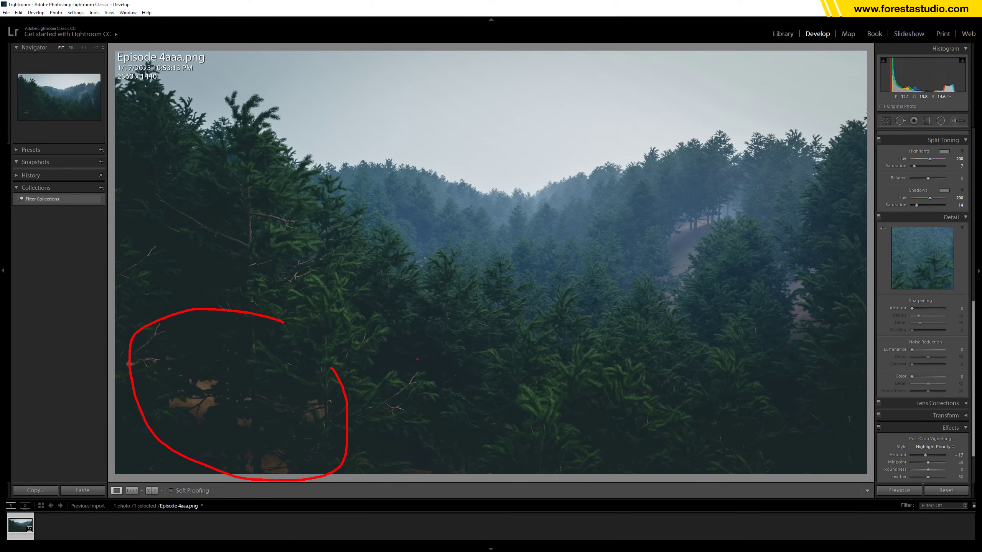
{"action": "key", "text": "Escape"}
{"action": "left_click_drag", "start_coordinate": [973, 380], "coordinate": [973, 275]}
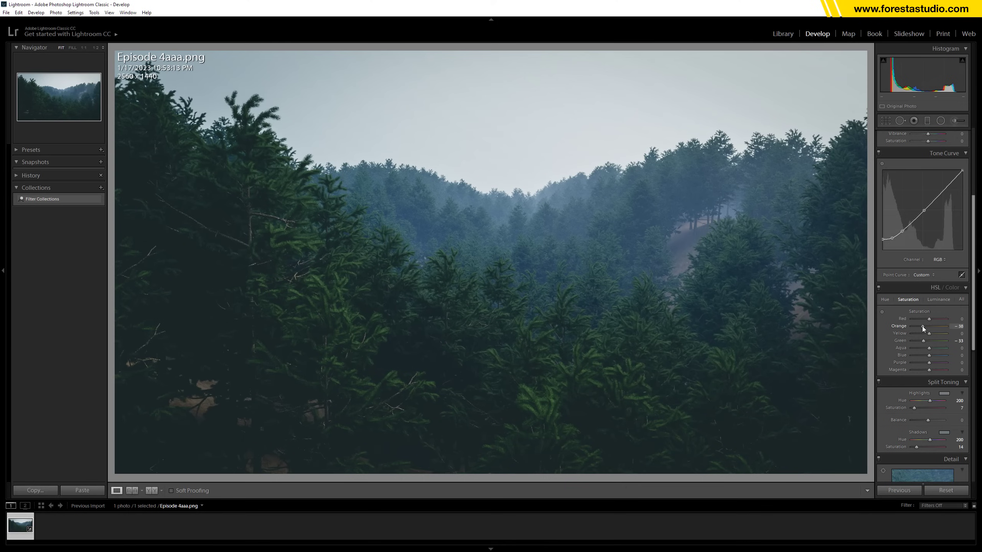
{"action": "left_click_drag", "start_coordinate": [923, 341], "coordinate": [920, 341]}
Add film grain with an amount of about 8 and set Dehaze to +17
{"action": "scroll", "coordinate": [959, 425], "scroll_direction": "down", "scroll_amount": 8}
{"action": "scroll", "coordinate": [964, 462], "scroll_direction": "down", "scroll_amount": 1}
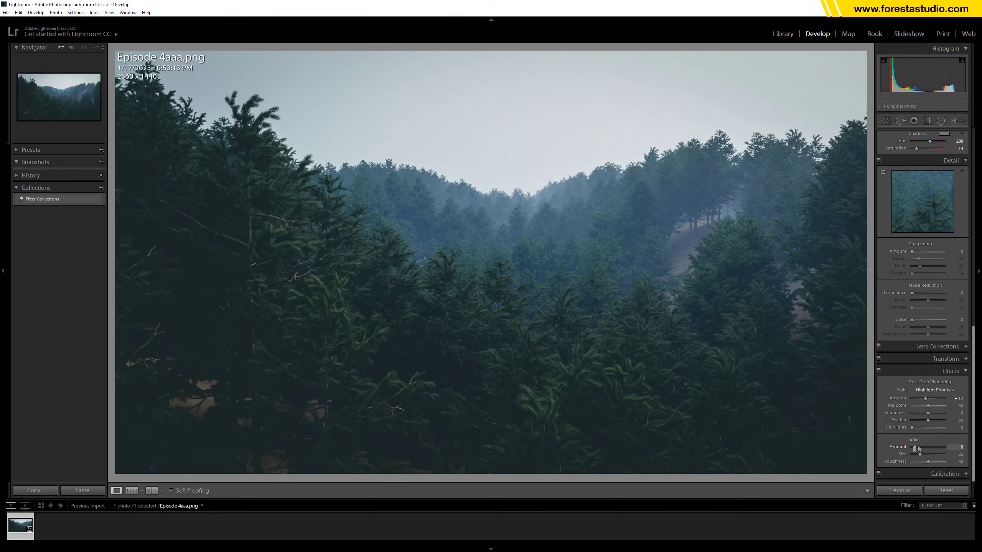
{"action": "left_click_drag", "start_coordinate": [972, 429], "coordinate": [969, 270]}
{"action": "scroll", "coordinate": [968, 269], "scroll_direction": "up", "scroll_amount": 3}
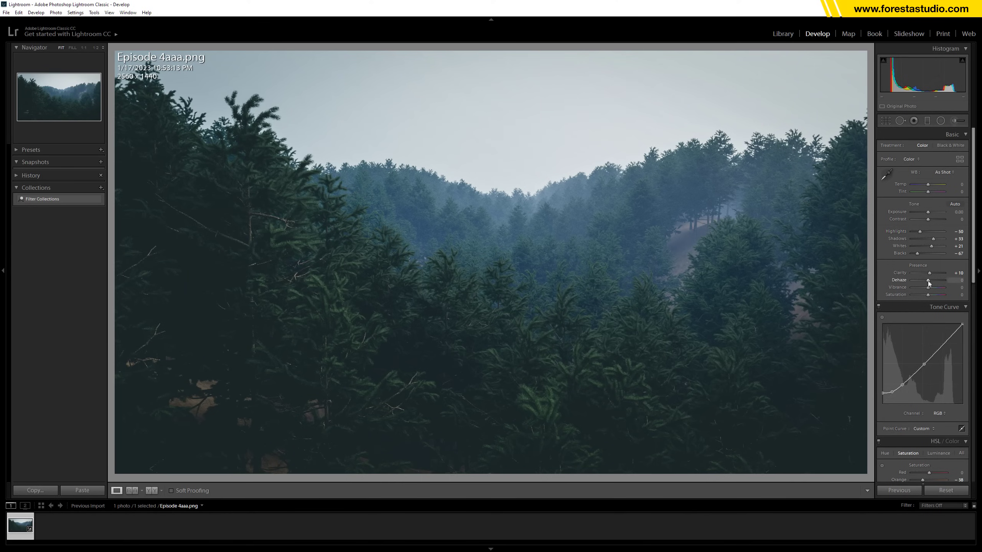
{"action": "left_click_drag", "start_coordinate": [927, 281], "coordinate": [931, 281]}
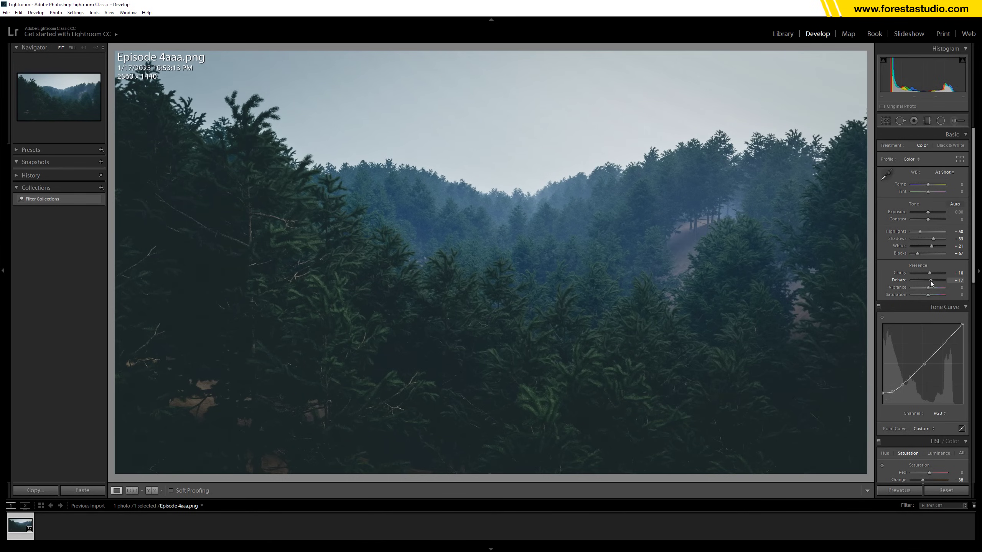
{"action": "left_click_drag", "start_coordinate": [930, 280], "coordinate": [930, 280]}
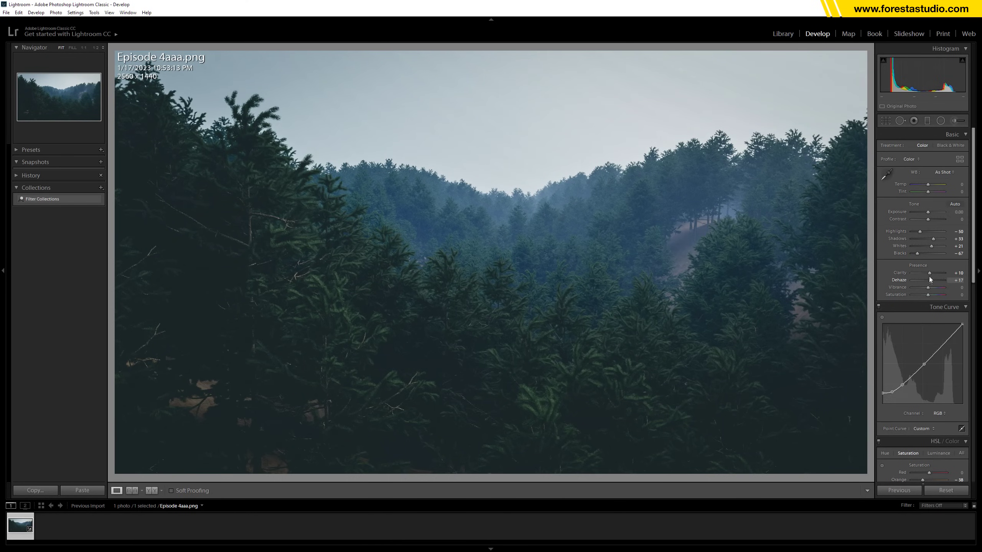